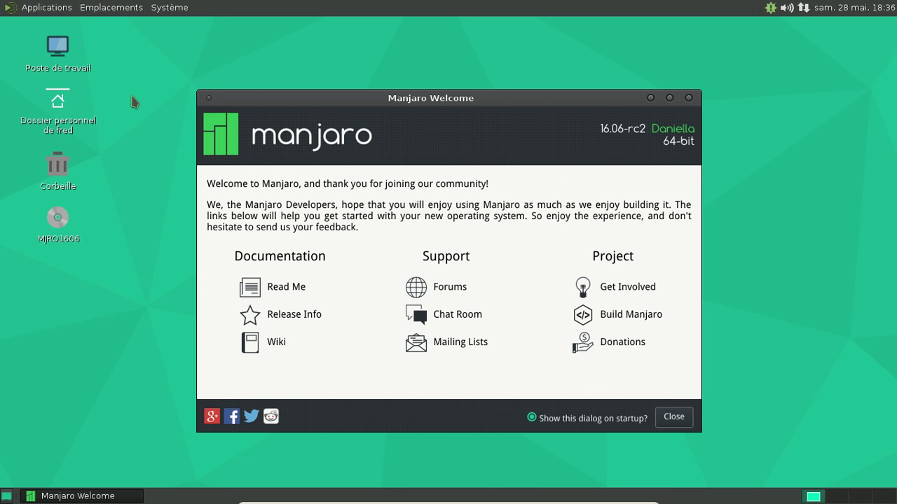
- Close the Manjaro Welcome window
{"action": "left_click", "coordinate": [686, 98]}
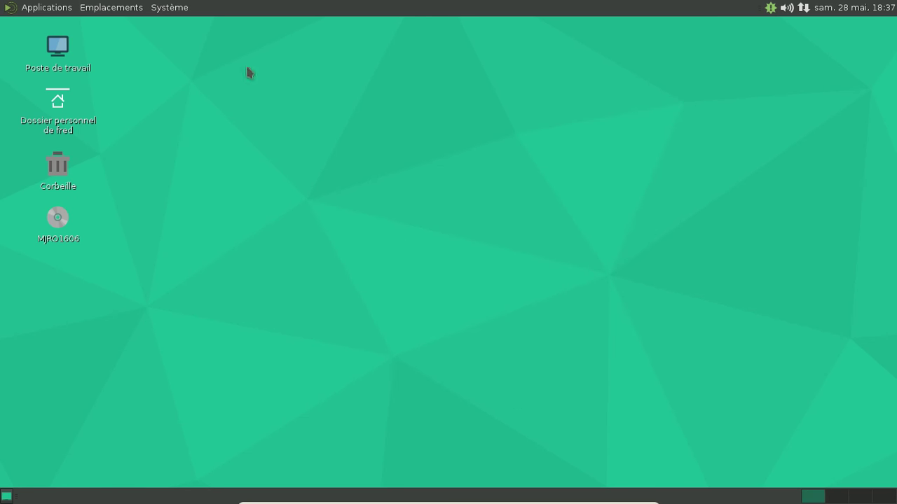
{"action": "left_click", "coordinate": [156, 7]}
{"action": "left_click", "coordinate": [219, 110]}
{"action": "left_click", "coordinate": [554, 361]}
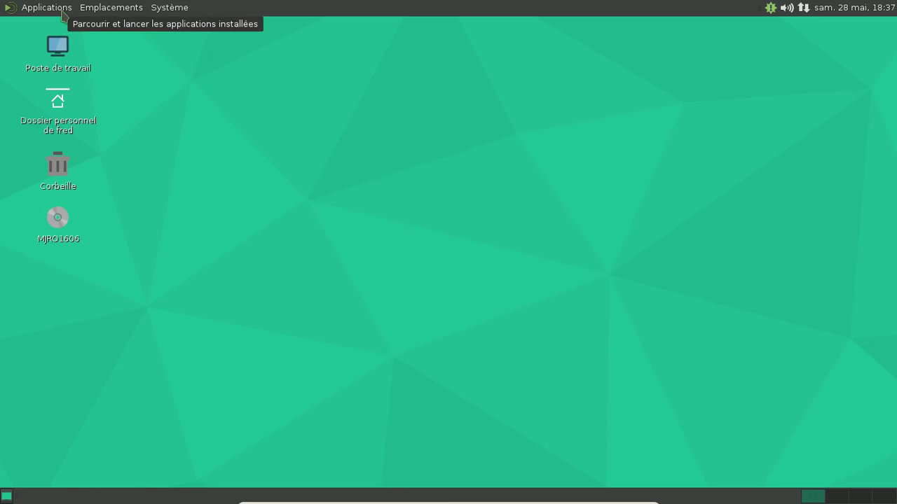
{"action": "left_click", "coordinate": [167, 10]}
{"action": "left_click", "coordinate": [167, 11]}
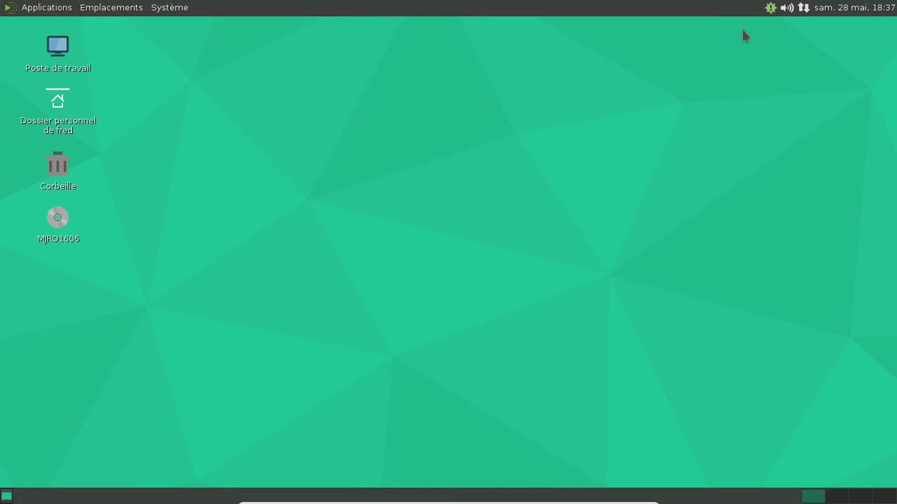
- Try to apply the available mpg123, tcl and wavpack updates from the update manager, authenticating with the account password
{"action": "left_click", "coordinate": [770, 10]}
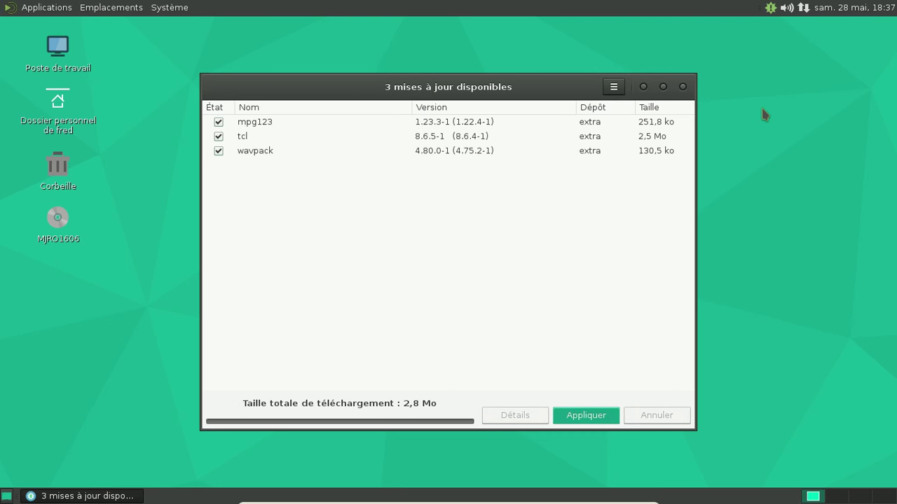
{"action": "left_click", "coordinate": [590, 416]}
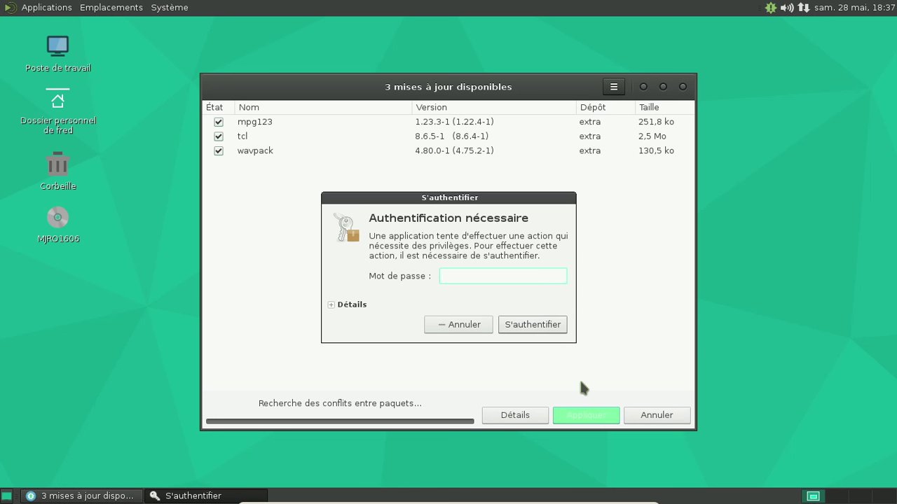
{"action": "type", "text": "*********"}
{"action": "key", "text": "Return"}
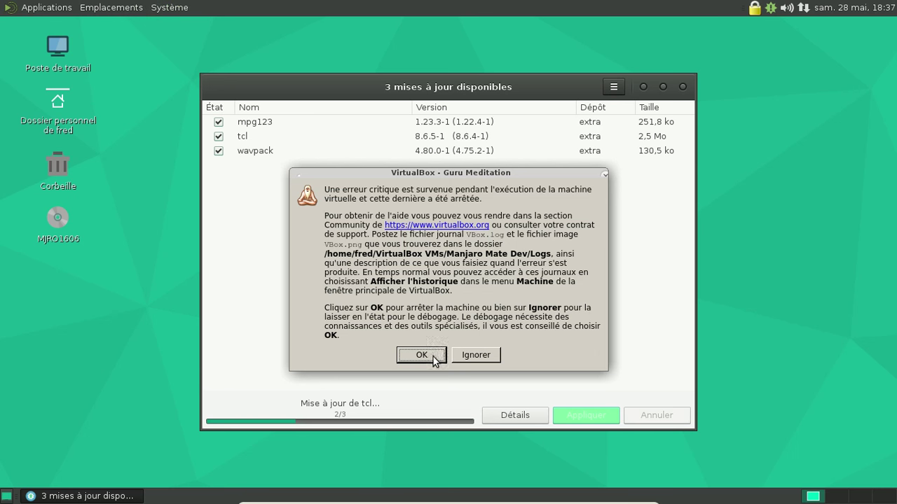
- Stop the crashed virtual machine, then restart Manjaro Mate Dev from VirtualBox and boot the Manjaro Linux entry
{"action": "left_click", "coordinate": [433, 357]}
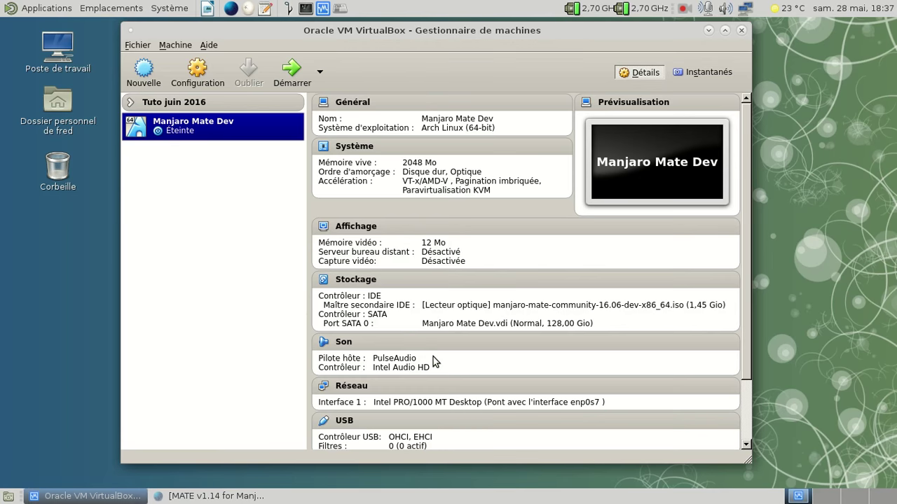
{"action": "left_click", "coordinate": [287, 68]}
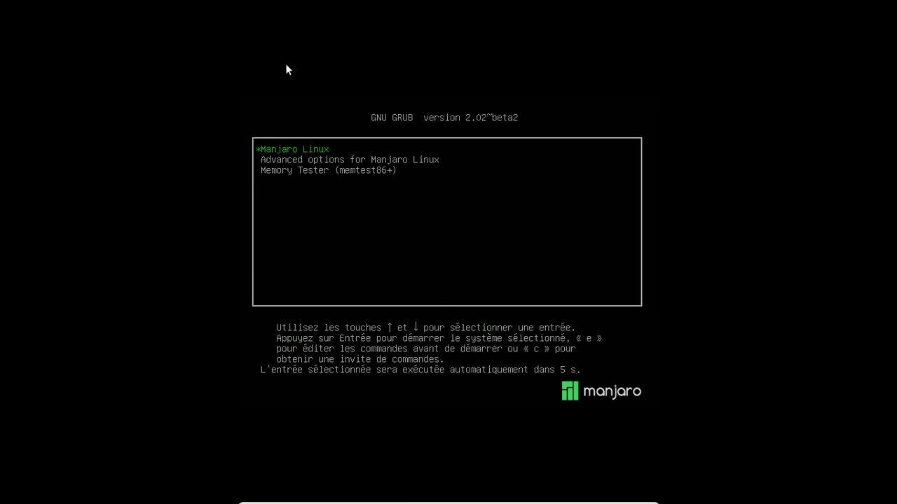
{"action": "key", "text": "Return"}
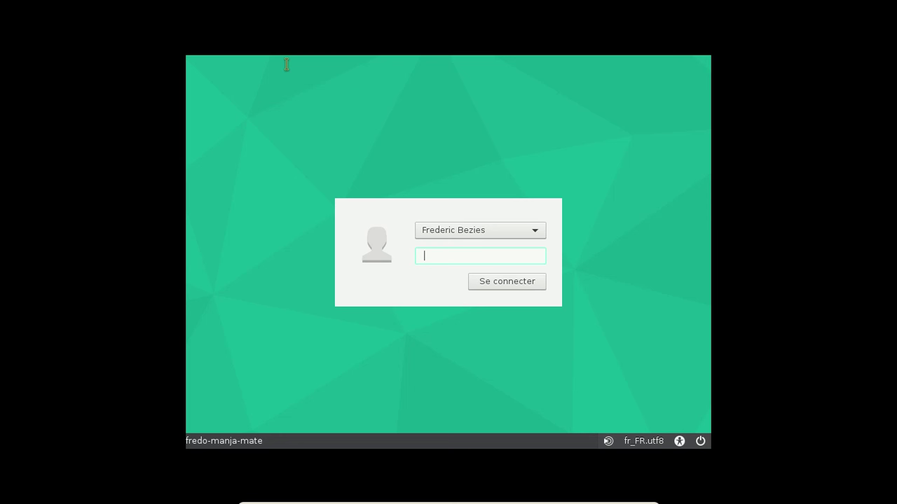
- Log in to the Manjaro desktop session with the account password
{"action": "type", "text": "•"}
{"action": "key", "text": "Return"}
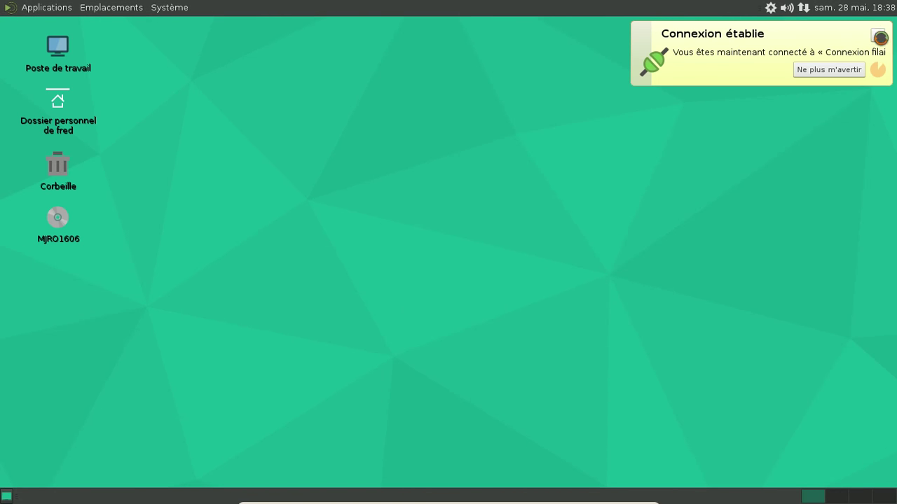
- Launch Terminal MATE from the system tools applications
{"action": "left_click", "coordinate": [68, 9]}
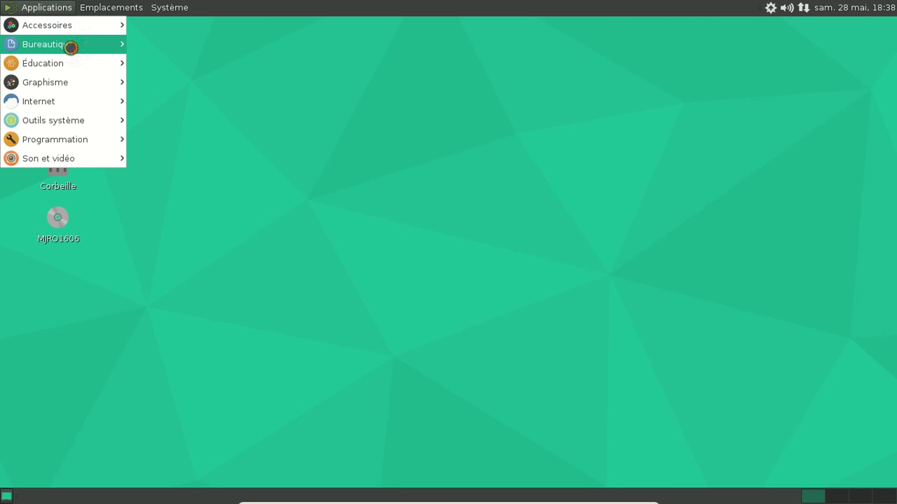
{"action": "mouse_move", "coordinate": [70, 46]}
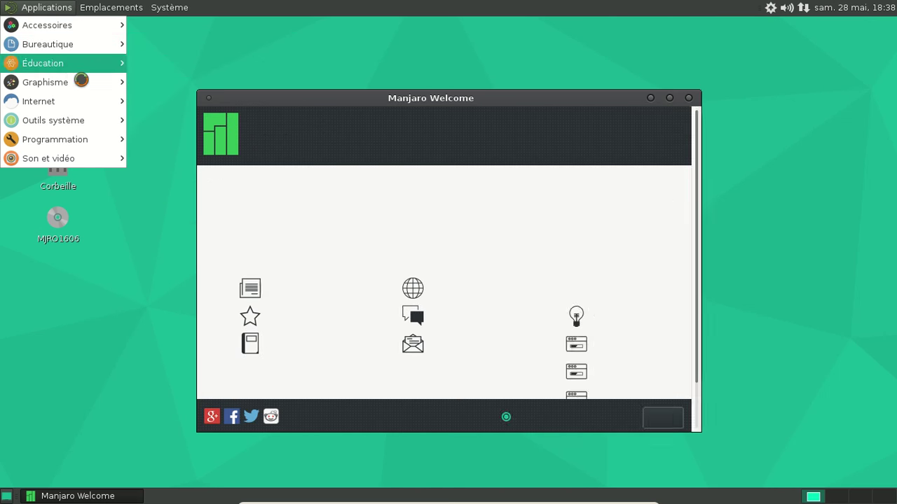
{"action": "mouse_move", "coordinate": [85, 124]}
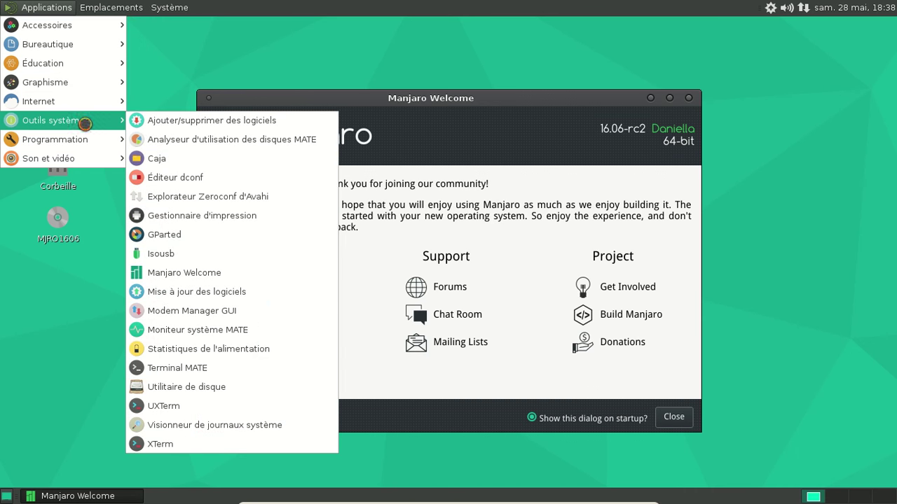
{"action": "left_click", "coordinate": [239, 372]}
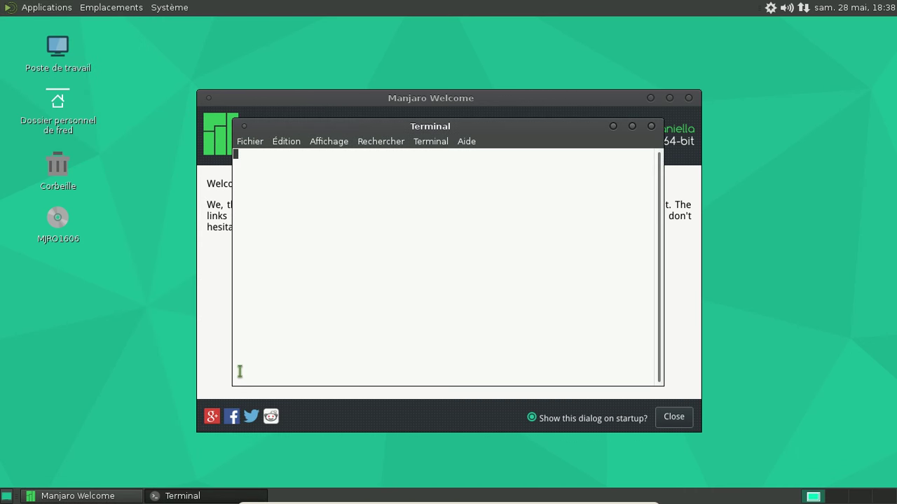
- Try to force-reinstall tcl with "yaourt -S --force tcl" and interrupt the command
{"action": "type", "text": "yaourt "}
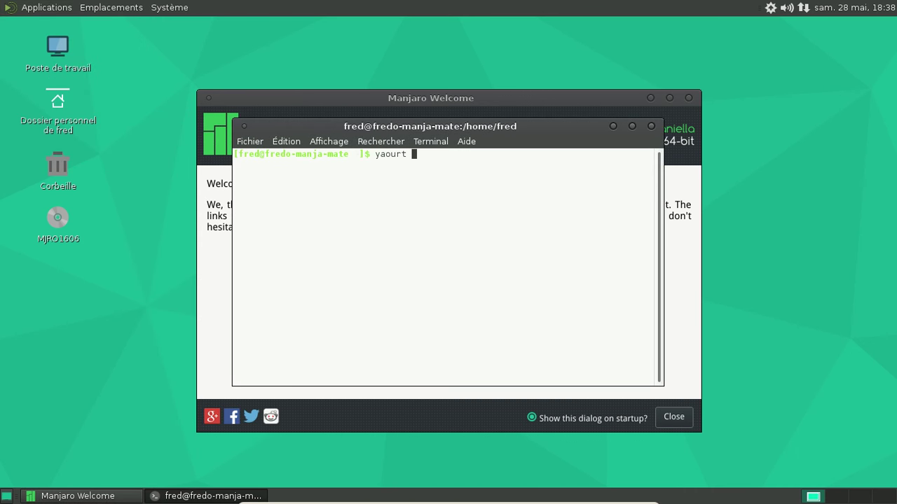
{"action": "type", "text": "-S --force tcl"}
{"action": "key", "text": "Return"}
{"action": "key", "text": "ctrl+c"}
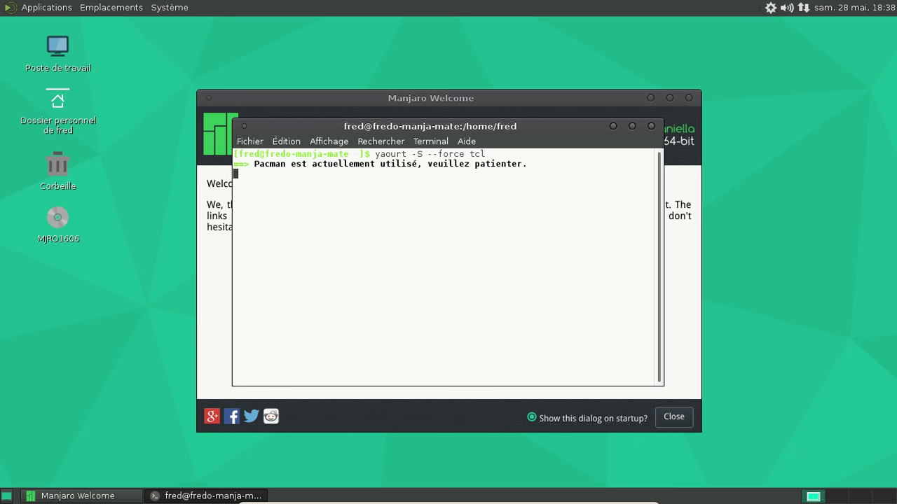
{"action": "type", "text": "sudo r"}
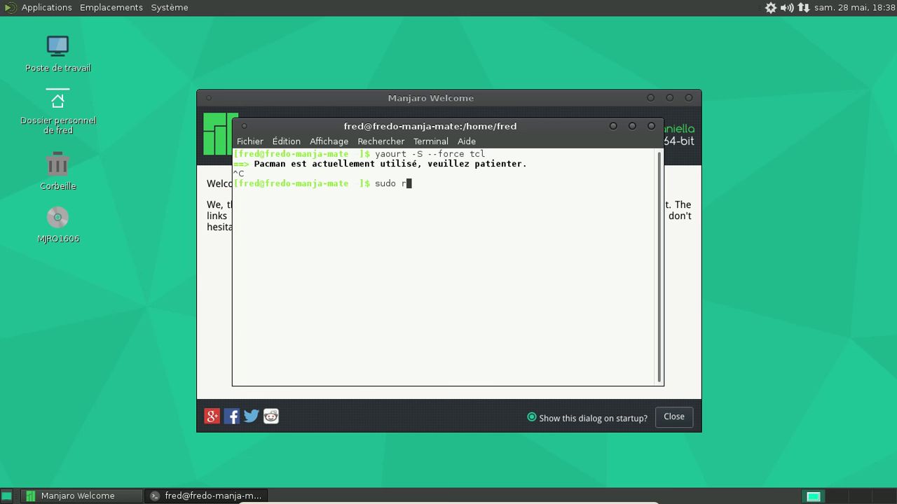
{"action": "type", "text": "m -f /var/run/plymouth"}
{"action": "key", "text": "BackSpace"}
{"action": "key", "text": "BackSpace"}
{"action": "key", "text": "BackSpace"}
{"action": "key", "text": "BackSpace"}
{"action": "key", "text": "BackSpace"}
{"action": "key", "text": "BackSpace"}
{"action": "key", "text": "BackSpace"}
{"action": "key", "text": "BackSpace"}
{"action": "key", "text": "BackSpace"}
{"action": "key", "text": "BackSpace"}
{"action": "key", "text": "BackSpace"}
{"action": "key", "text": "BackSpace"}
{"action": "type", "text": "db/pa"}
{"action": "key", "text": "BackSpace"}
{"action": "key", "text": "BackSpace"}
{"action": "key", "text": "BackSpace"}
{"action": "key", "text": "BackSpace"}
{"action": "key", "text": "BackSpace"}
{"action": "key", "text": "BackSpace"}
{"action": "key", "text": "BackSpace"}
{"action": "key", "text": "BackSpace"}
{"action": "key", "text": "BackSpace"}
{"action": "key", "text": "BackSpace"}
{"action": "key", "text": "BackSpace"}
{"action": "key", "text": "BackSpace"}
{"action": "key", "text": "BackSpace"}
{"action": "key", "text": "BackSpace"}
{"action": "key", "text": "BackSpace"}
{"action": "key", "text": "BackSpace"}
{"action": "key", "text": "BackSpace"}
{"action": "key", "text": "BackSpace"}
{"action": "key", "text": "BackSpace"}
{"action": "key", "text": "BackSpace"}
- Try to force-reinstall tcl with "sudo pacman -S --force tcl", entering the account password for sudo
{"action": "type", "text": "udo pacman -"}
{"action": "type", "text": "S --froce"}
{"action": "key", "text": "BackSpace"}
{"action": "key", "text": "BackSpace"}
{"action": "key", "text": "BackSpace"}
{"action": "key", "text": "BackSpace"}
{"action": "type", "text": "orce tcl"}
{"action": "key", "text": "Return"}
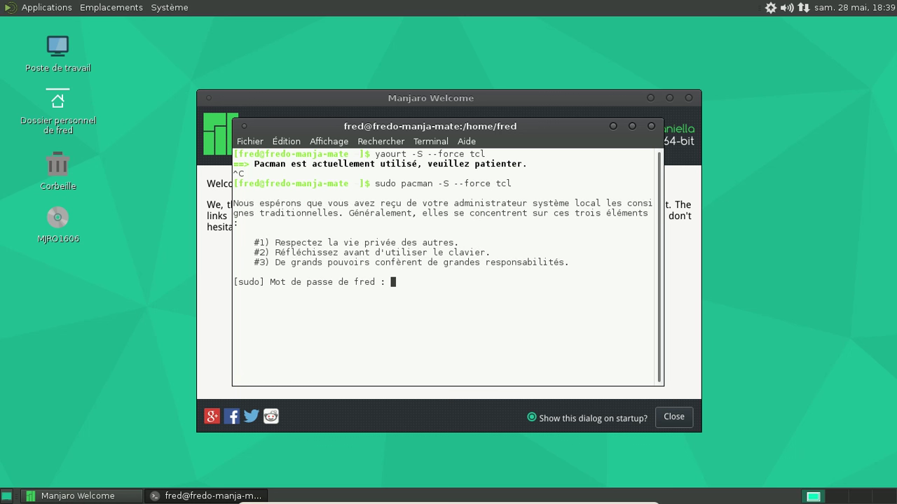
{"action": "key", "text": "Return"}
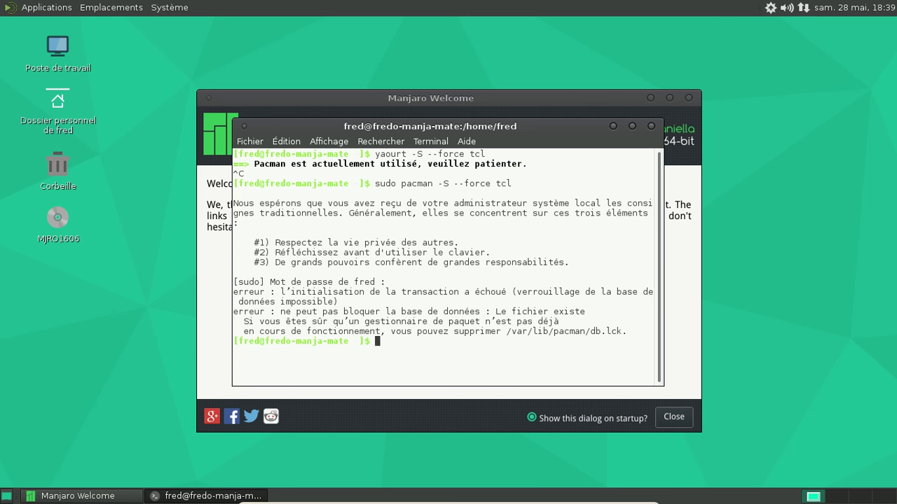
- Delete the pacman database lock file with "sudo rm -f /var/lib/pacman/db.lck"
{"action": "type", "text": "sudo rm -f /var/lib/pac"}
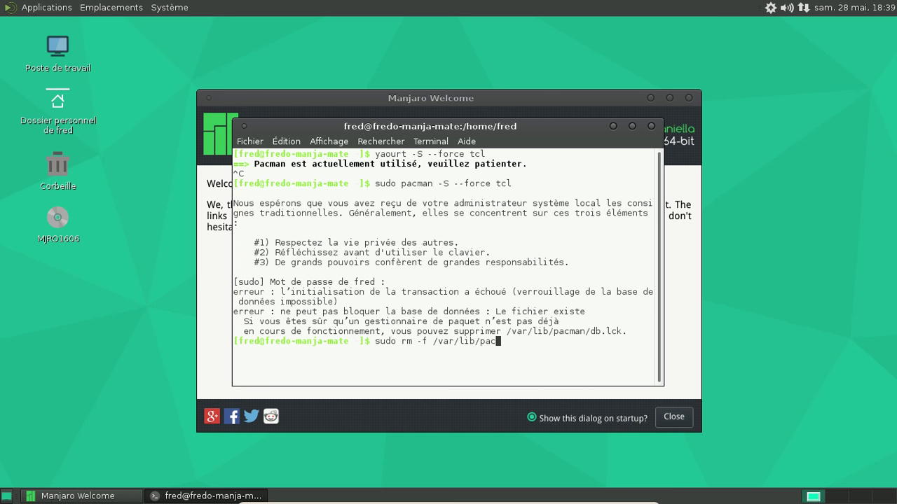
{"action": "type", "text": "man/db.lck"}
{"action": "key", "text": "Return"}
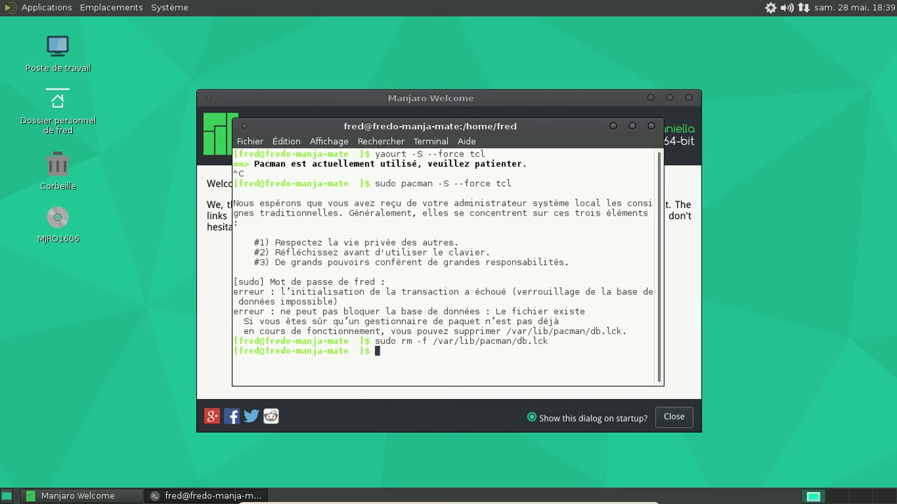
- Run "sudo pacman -S --force tcl" again, accept the installation and dismiss the update manager notification
{"action": "key", "text": "Up"}
{"action": "key", "text": "Up"}
{"action": "key", "text": "Return"}
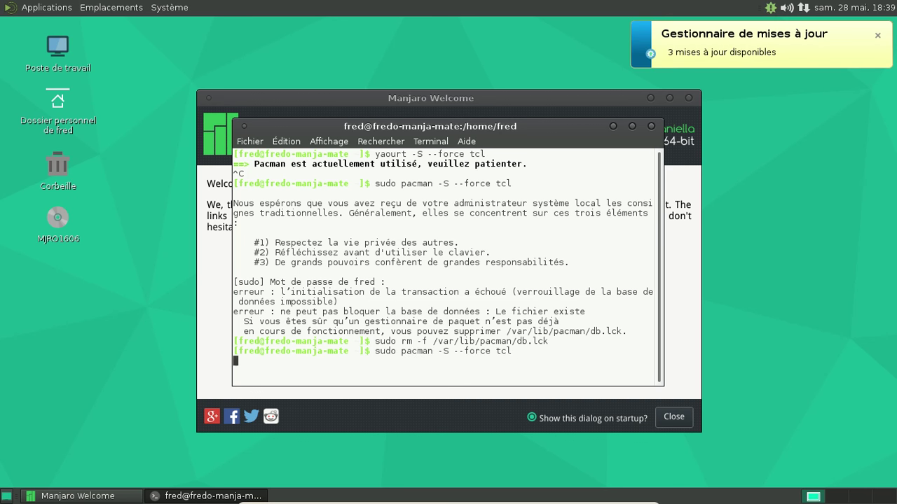
{"action": "key", "text": "Return"}
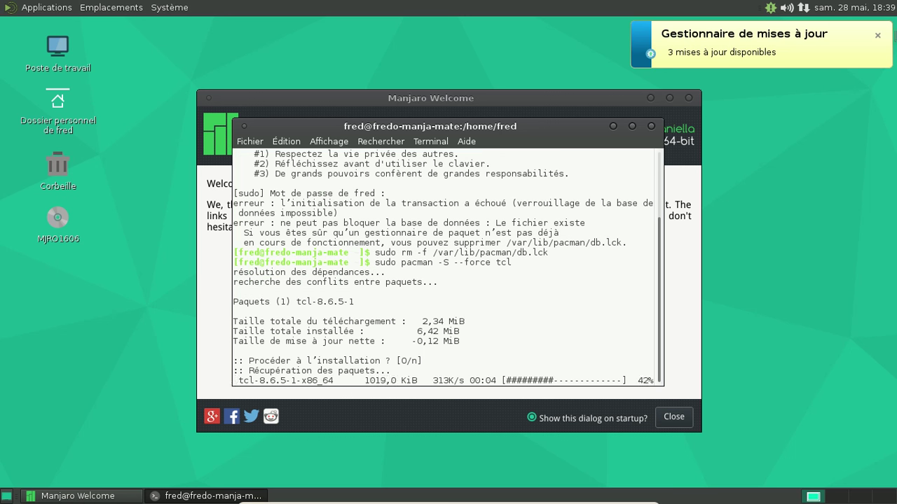
{"action": "left_click", "coordinate": [876, 36]}
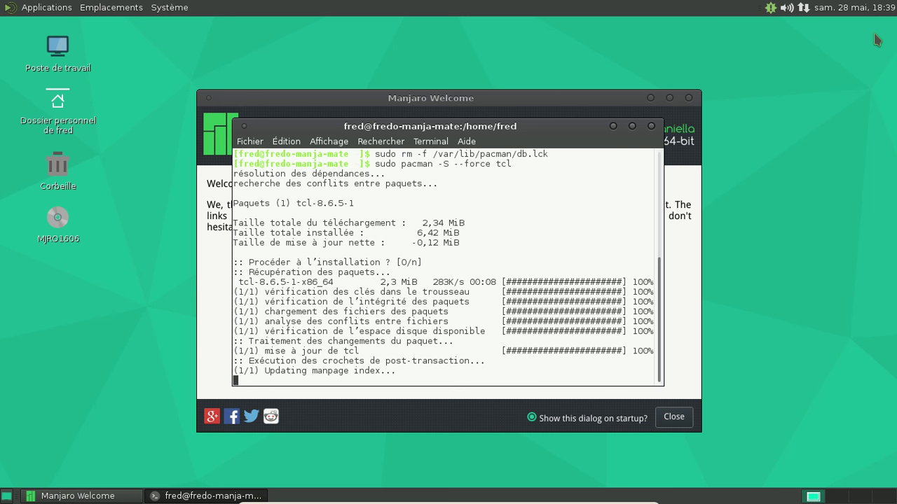
{"action": "key", "text": "Up"}
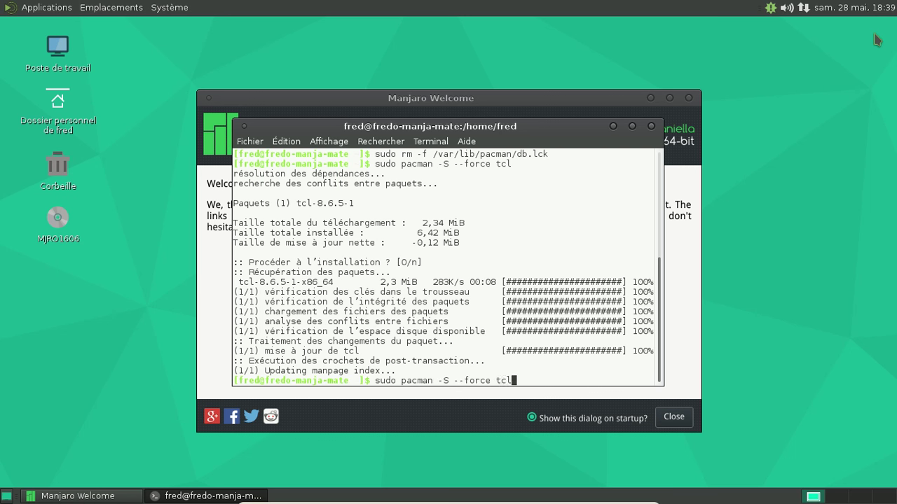
{"action": "key", "text": "BackSpace"}
{"action": "key", "text": "BackSpace"}
{"action": "key", "text": "BackSpace"}
{"action": "key", "text": "BackSpace"}
{"action": "key", "text": "BackSpace"}
{"action": "key", "text": "BackSpace"}
{"action": "key", "text": "BackSpace"}
{"action": "key", "text": "BackSpace"}
{"action": "key", "text": "BackSpace"}
{"action": "key", "text": "BackSpace"}
{"action": "key", "text": "BackSpace"}
{"action": "key", "text": "BackSpace"}
{"action": "key", "text": "BackSpace"}
{"action": "key", "text": "BackSpace"}
{"action": "key", "text": "BackSpace"}
{"action": "key", "text": "BackSpace"}
{"action": "key", "text": "BackSpace"}
{"action": "key", "text": "BackSpace"}
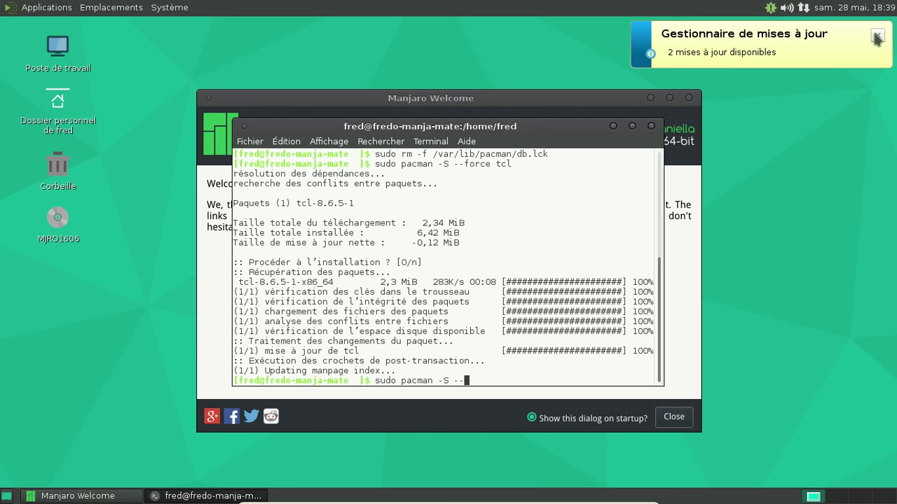
{"action": "key", "text": "Up"}
{"action": "key", "text": "BackSpace"}
{"action": "key", "text": "BackSpace"}
{"action": "key", "text": "BackSpace"}
{"action": "key", "text": "BackSpace"}
{"action": "key", "text": "BackSpace"}
{"action": "key", "text": "BackSpace"}
{"action": "key", "text": "BackSpace"}
{"action": "key", "text": "BackSpace"}
{"action": "key", "text": "BackSpace"}
{"action": "key", "text": "BackSpace"}
{"action": "key", "text": "BackSpace"}
{"action": "key", "text": "BackSpace"}
{"action": "key", "text": "BackSpace"}
{"action": "key", "text": "BackSpace"}
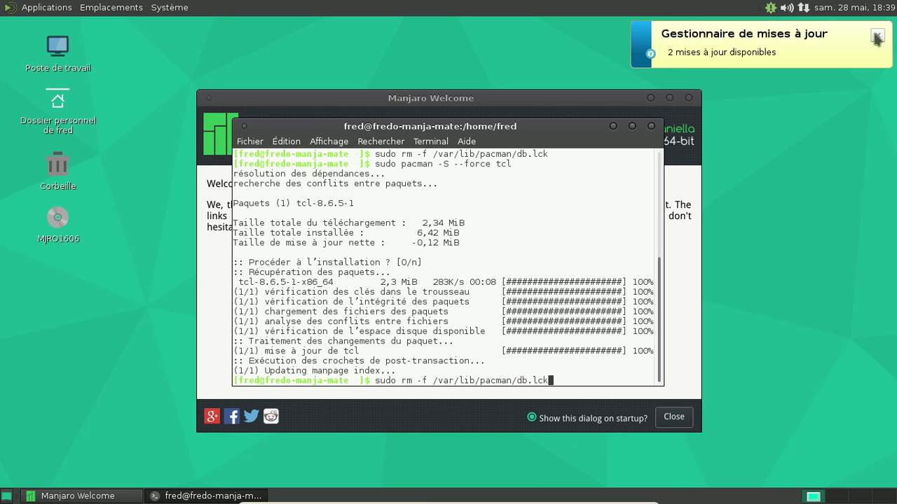
{"action": "key", "text": "BackSpace"}
{"action": "key", "text": "BackSpace"}
{"action": "key", "text": "BackSpace"}
{"action": "key", "text": "BackSpace"}
{"action": "key", "text": "BackSpace"}
{"action": "key", "text": "BackSpace"}
{"action": "key", "text": "BackSpace"}
{"action": "key", "text": "BackSpace"}
{"action": "key", "text": "BackSpace"}
{"action": "key", "text": "BackSpace"}
{"action": "key", "text": "BackSpace"}
{"action": "key", "text": "BackSpace"}
{"action": "key", "text": "BackSpace"}
{"action": "key", "text": "BackSpace"}
{"action": "key", "text": "BackSpace"}
{"action": "key", "text": "BackSpace"}
{"action": "key", "text": "BackSpace"}
{"action": "key", "text": "BackSpace"}
{"action": "key", "text": "BackSpace"}
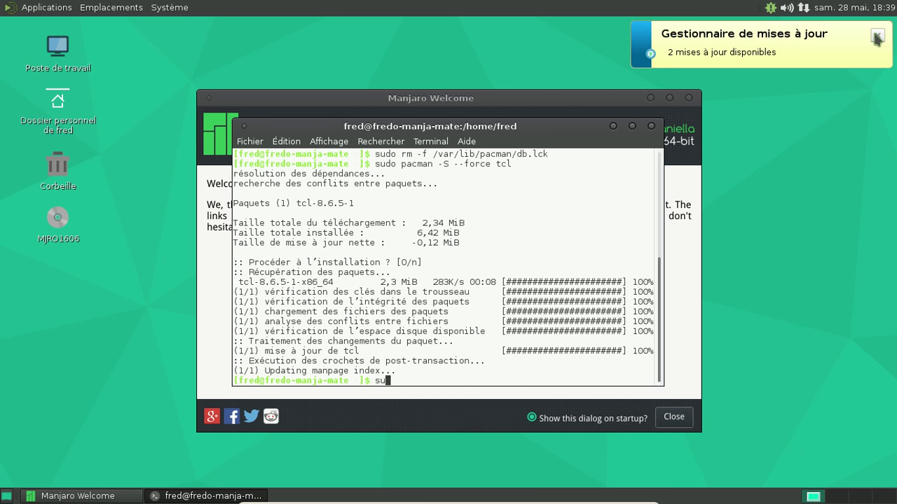
- Run a full upgrade with "yaourt -Syua", accepting the updates and the deletion of the corrupt mpg123-1.23.3-1 package file
{"action": "type", "text": "yaourt -Syua"}
{"action": "key", "text": "Return"}
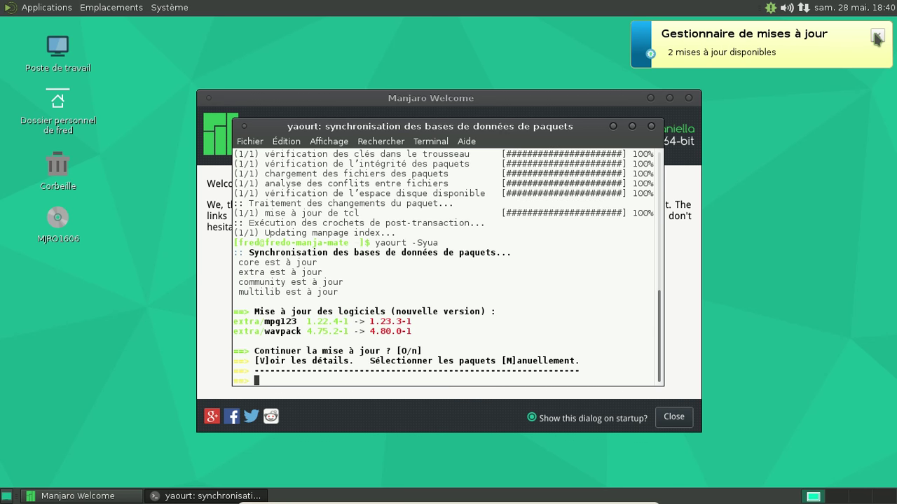
{"action": "type", "text": "o"}
{"action": "key", "text": "Return"}
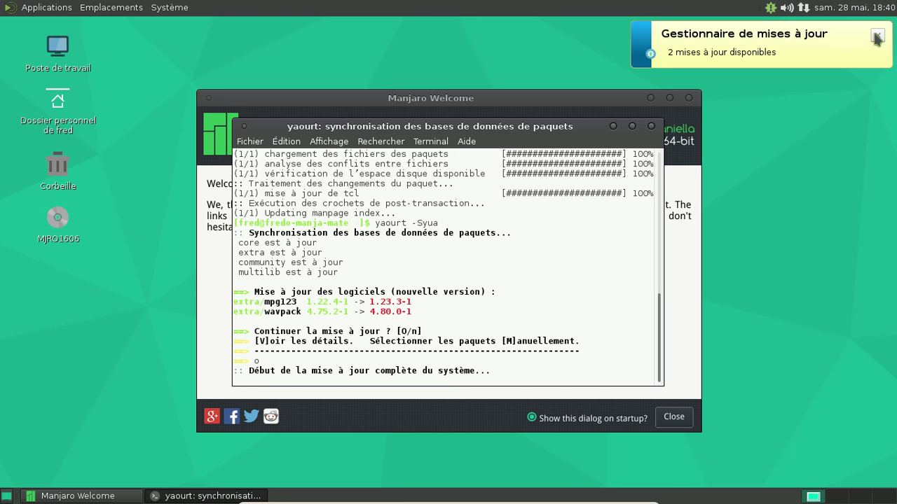
{"action": "key", "text": "Return"}
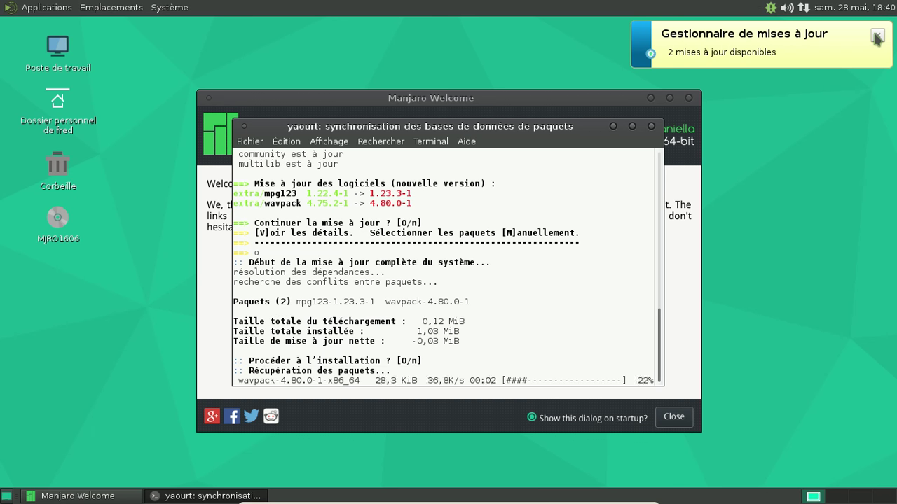
{"action": "type", "text": "o"}
{"action": "key", "text": "Return"}
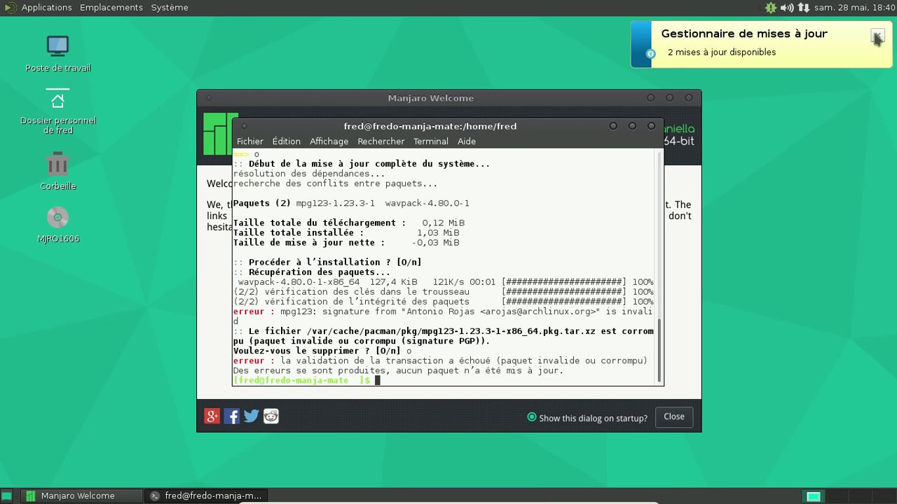
- Run "yaourt -Syua" again, accept the mpg123 and wavpack updates, and close the terminal and the Manjaro Welcome window
{"action": "key", "text": "Up"}
{"action": "key", "text": "Return"}
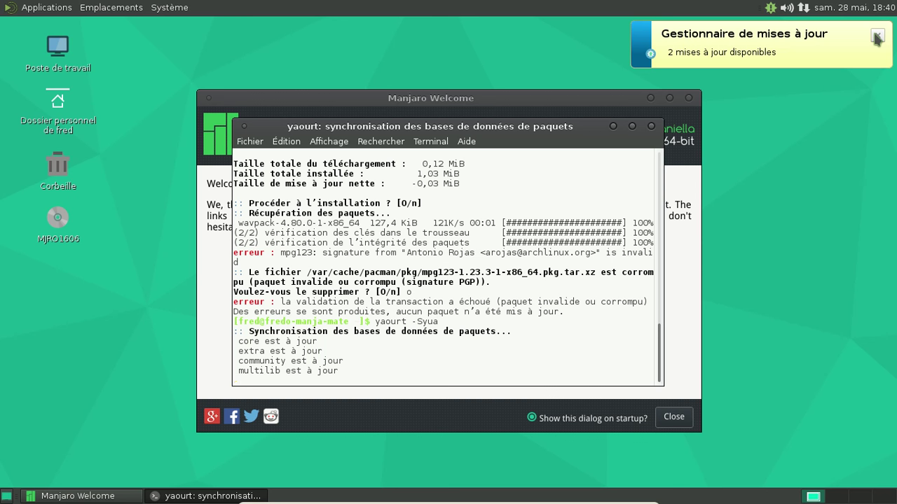
{"action": "left_click", "coordinate": [877, 37]}
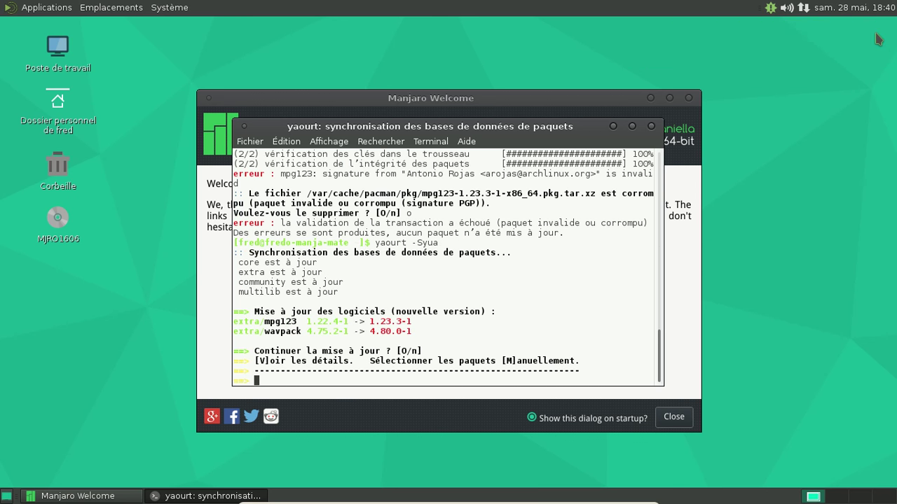
{"action": "type", "text": "o"}
{"action": "key", "text": "Return"}
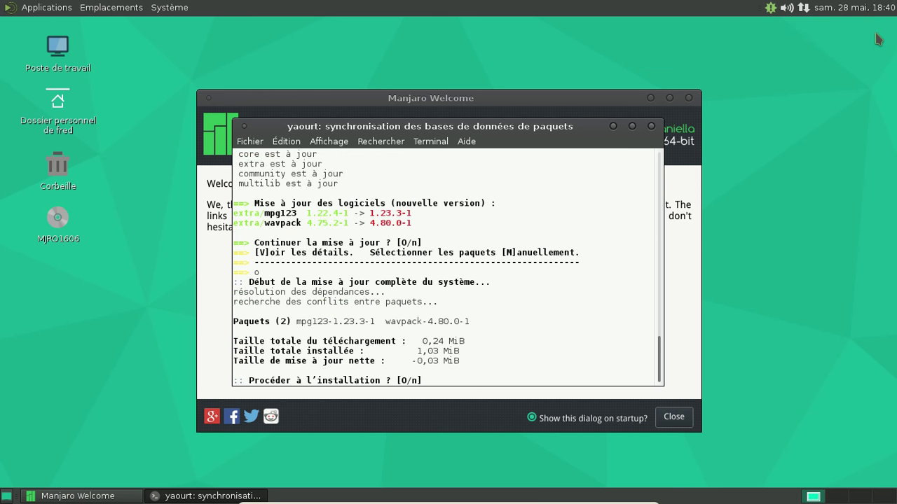
{"action": "key", "text": "Return"}
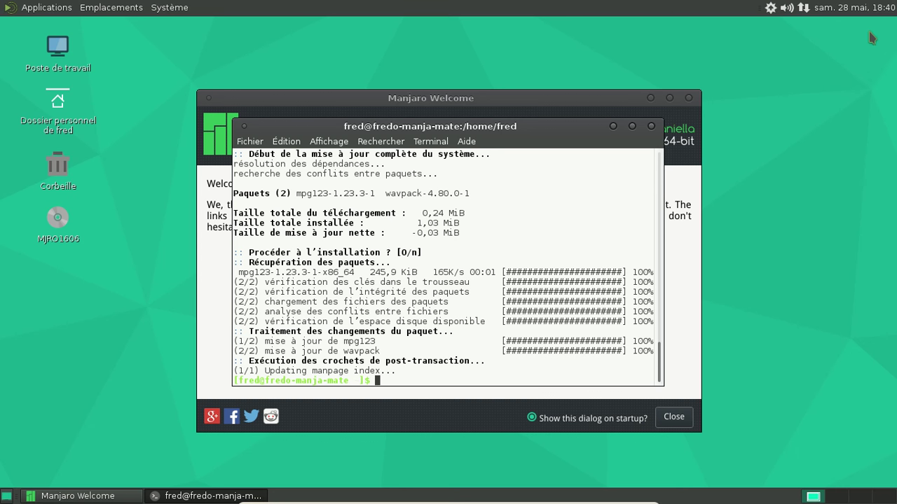
{"action": "left_click", "coordinate": [651, 126]}
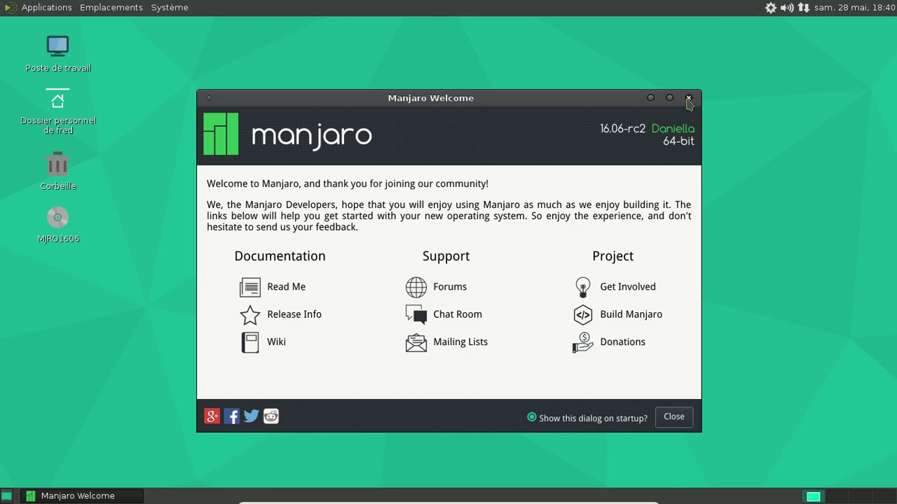
{"action": "left_click", "coordinate": [688, 99]}
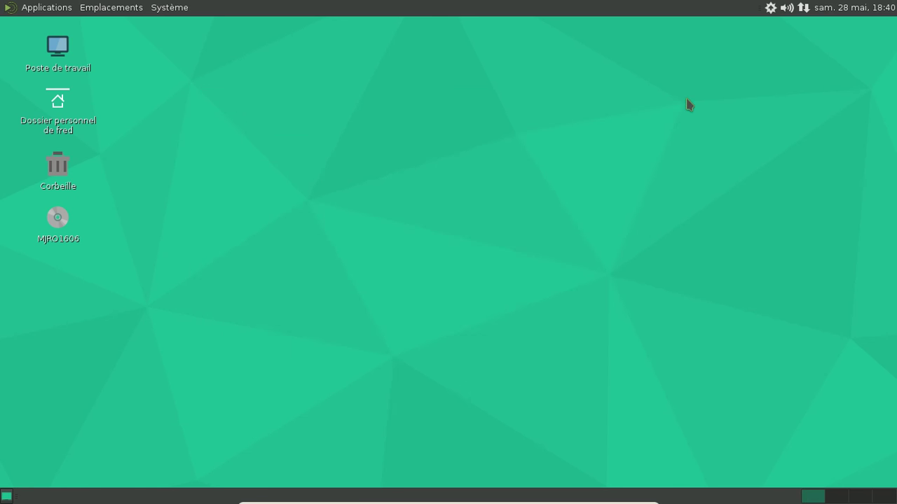
- Look through the system and places entries, and launch the graphical software add/remove manager from the system tools
{"action": "left_click", "coordinate": [167, 8]}
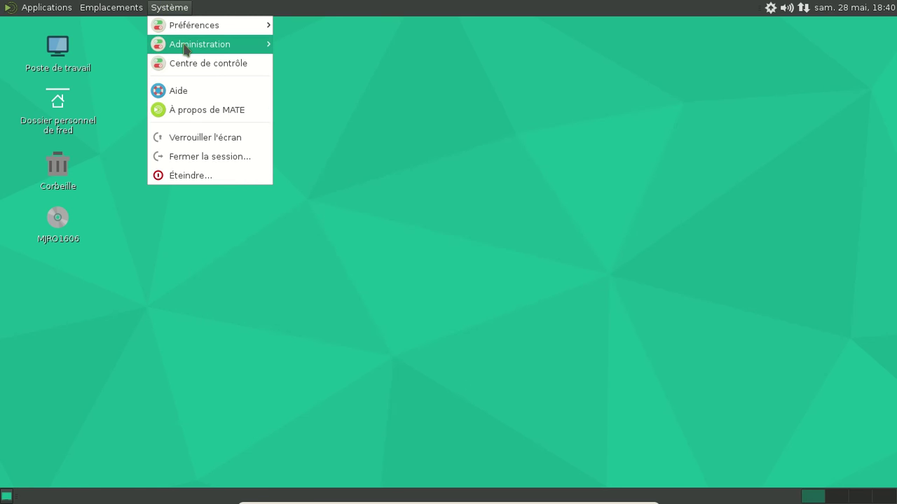
{"action": "mouse_move", "coordinate": [186, 49]}
{"action": "mouse_move", "coordinate": [187, 30]}
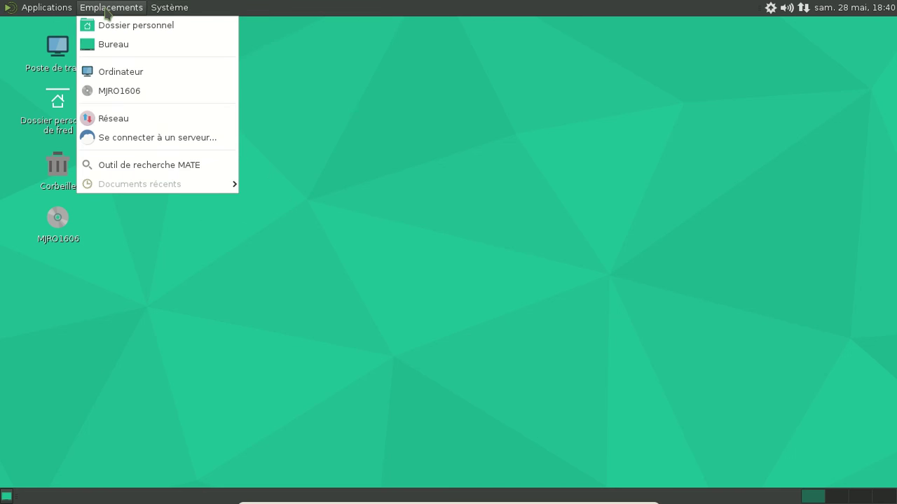
{"action": "mouse_move", "coordinate": [26, 11]}
{"action": "mouse_move", "coordinate": [169, 7]}
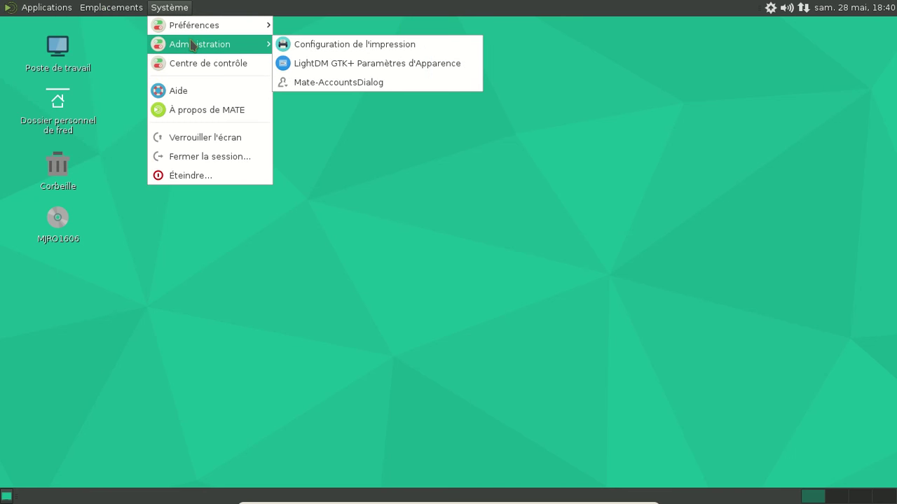
{"action": "mouse_move", "coordinate": [63, 26]}
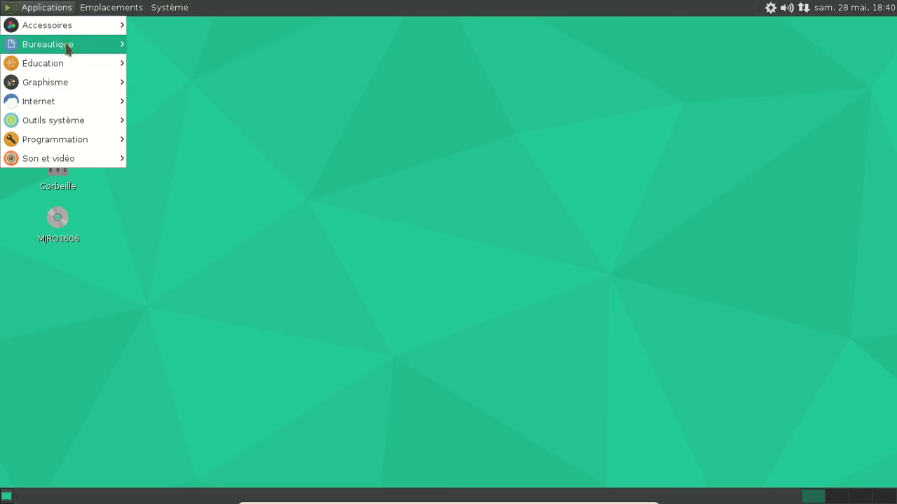
{"action": "mouse_move", "coordinate": [76, 119]}
{"action": "left_click", "coordinate": [169, 119]}
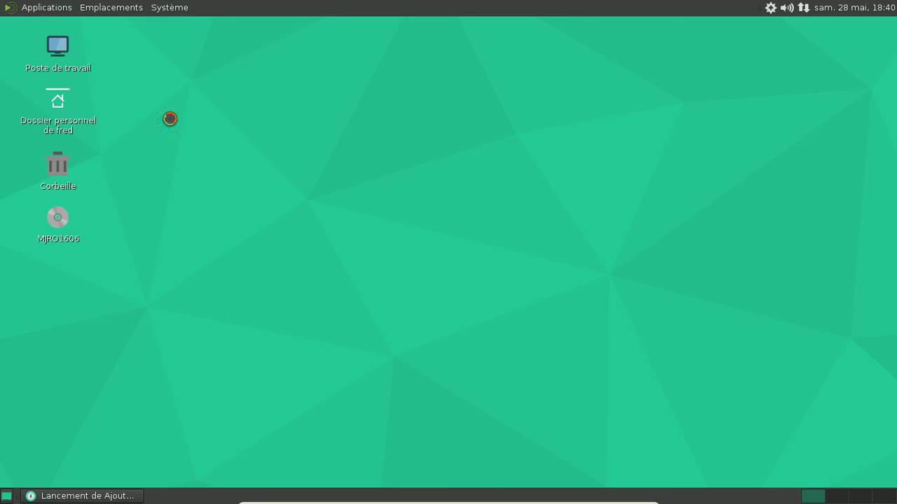
- Search the package manager for "mate-terminal" and for "flash"
{"action": "type", "text": "mate-temr"}
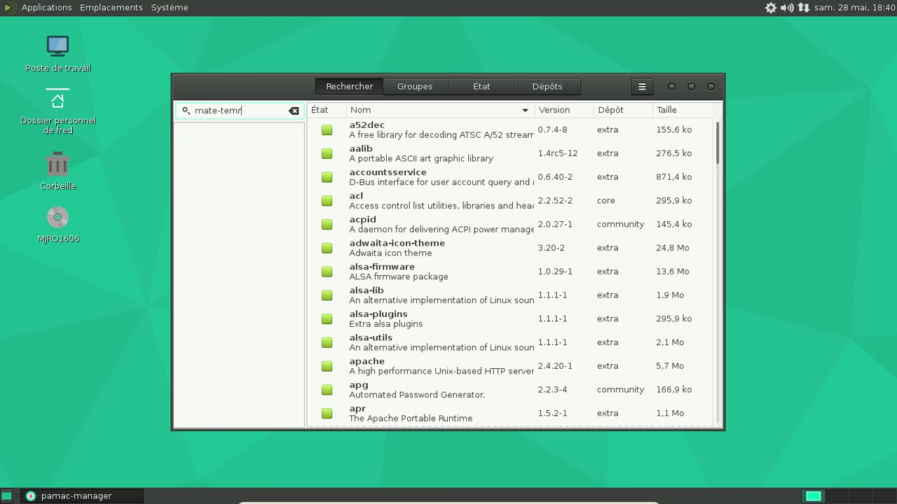
{"action": "key", "text": "BackSpace"}
{"action": "type", "text": "rmai"}
{"action": "key", "text": "BackSpace"}
{"action": "key", "text": "BackSpace"}
{"action": "type", "text": "inal"}
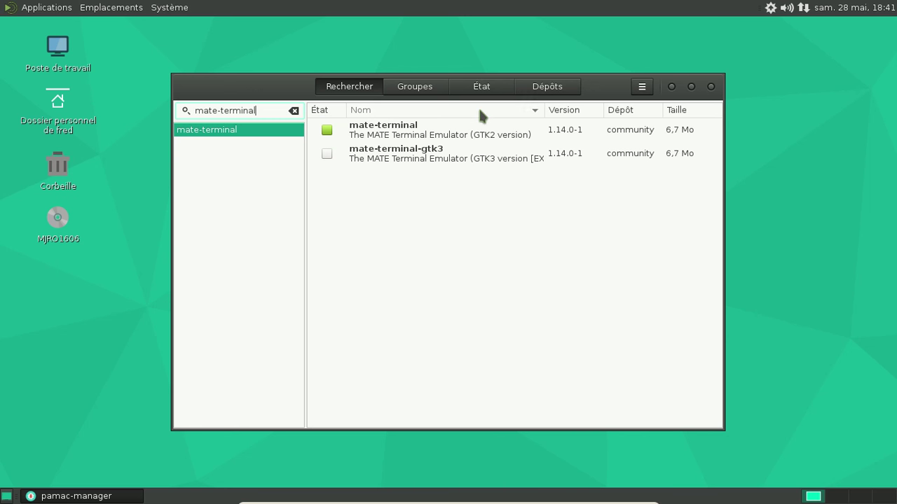
{"action": "left_click_drag", "start_coordinate": [260, 112], "coordinate": [168, 109]}
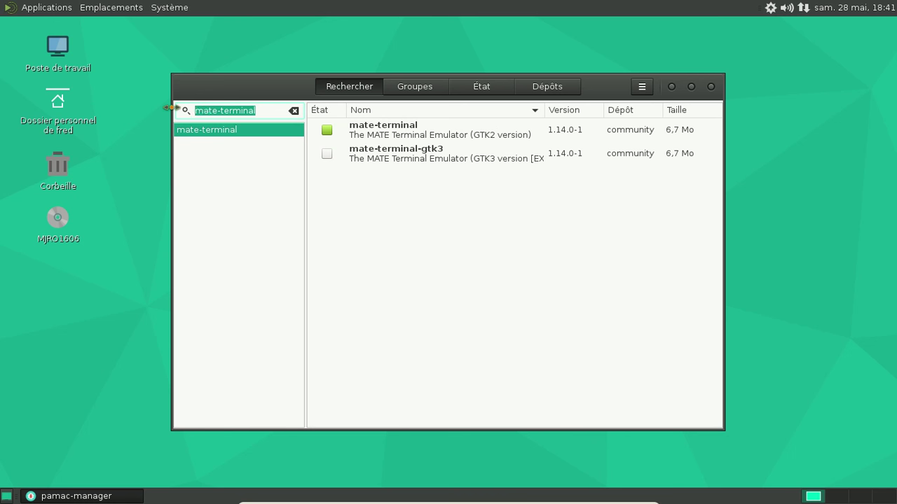
{"action": "type", "text": "flash"}
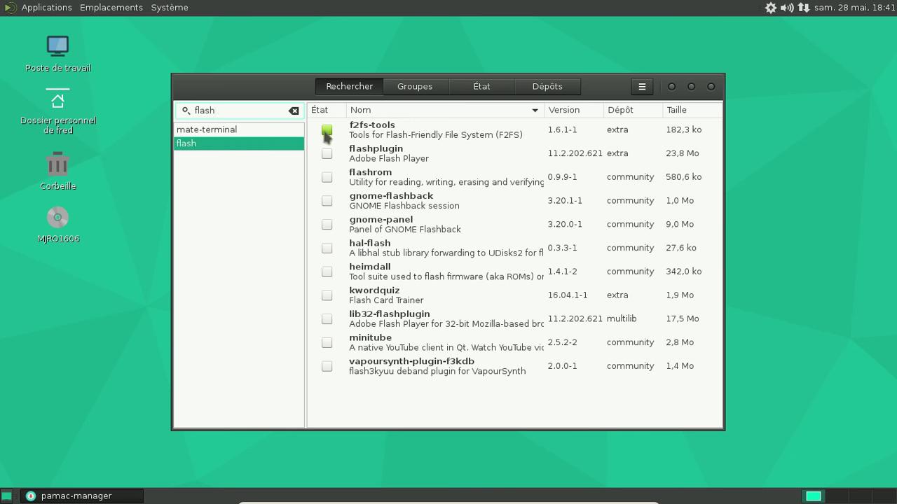
- View the package manager's About information and close the package manager
{"action": "left_click", "coordinate": [642, 87]}
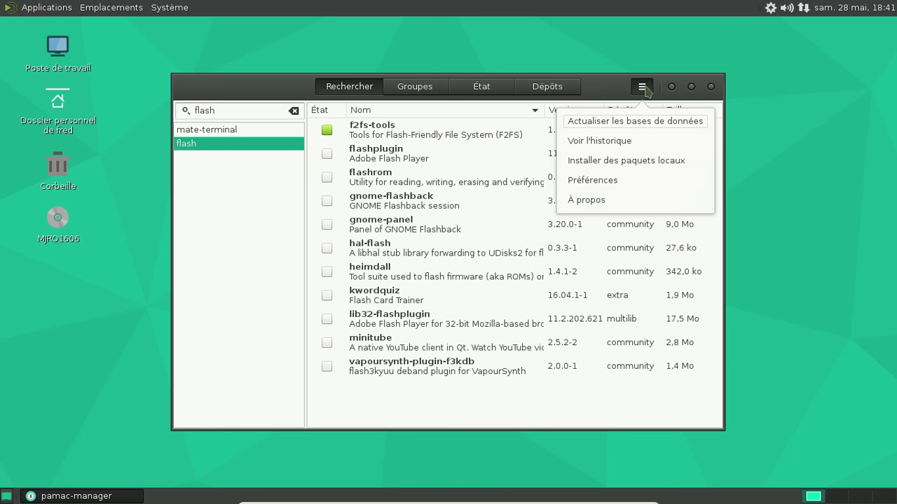
{"action": "left_click", "coordinate": [590, 201]}
{"action": "left_click", "coordinate": [591, 362]}
{"action": "left_click", "coordinate": [712, 87]}
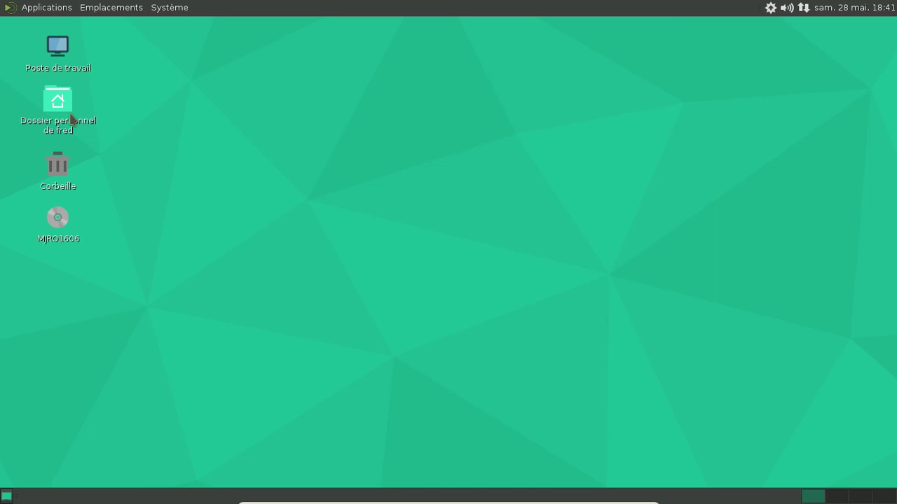
- Open the personal home folder in the file manager to view its default folders, and close it
{"action": "left_click", "coordinate": [116, 8]}
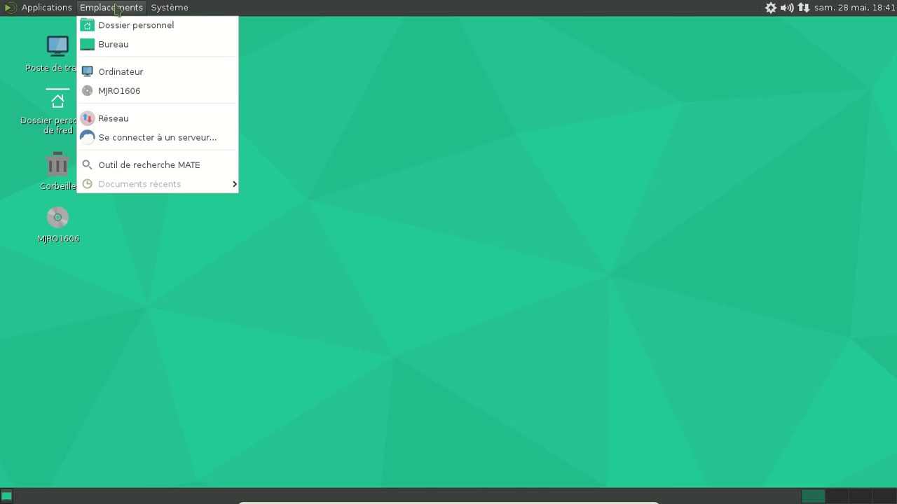
{"action": "left_click", "coordinate": [119, 27]}
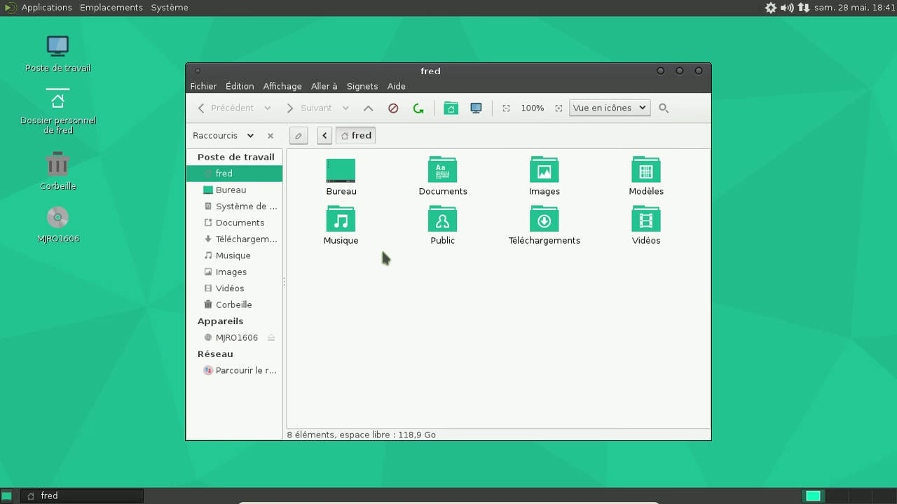
{"action": "left_click", "coordinate": [699, 71]}
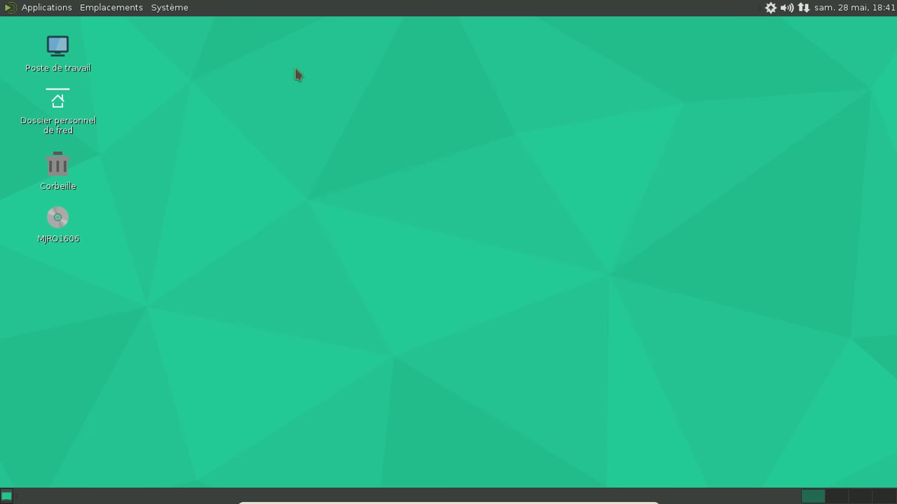
- Look through the system preference categories and administration tools, view the account information in Mate-AccountsDialog, and close it
{"action": "left_click", "coordinate": [179, 10]}
{"action": "mouse_move", "coordinate": [193, 33]}
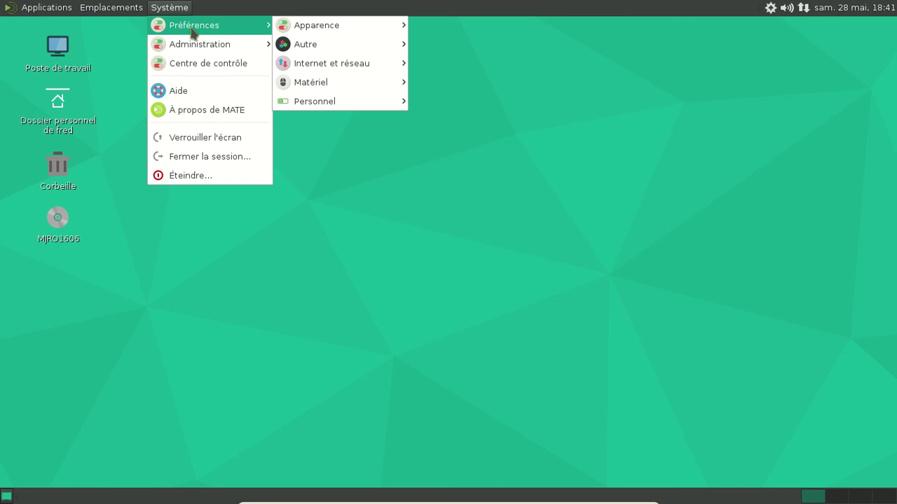
{"action": "mouse_move", "coordinate": [344, 31]}
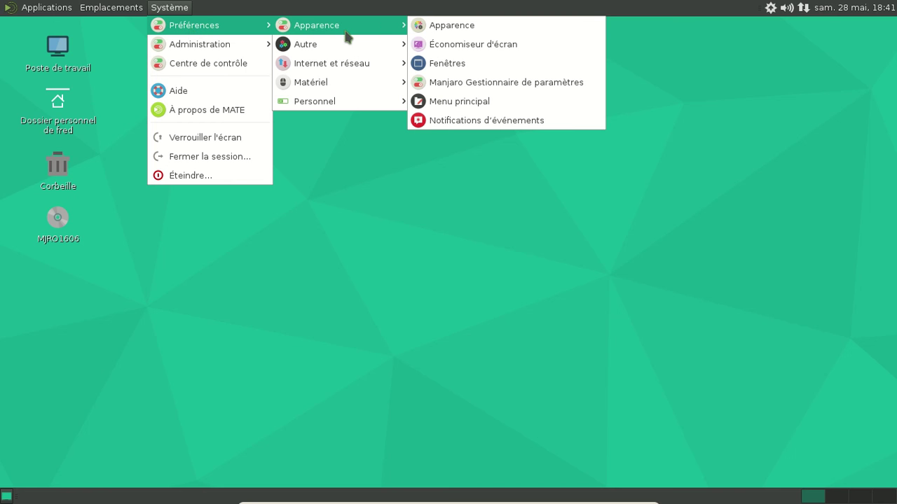
{"action": "mouse_move", "coordinate": [352, 70]}
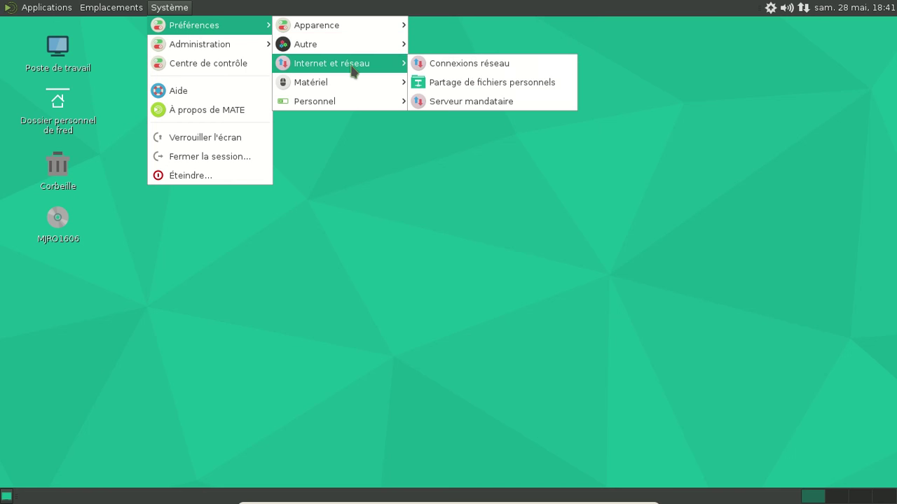
{"action": "mouse_move", "coordinate": [359, 93]}
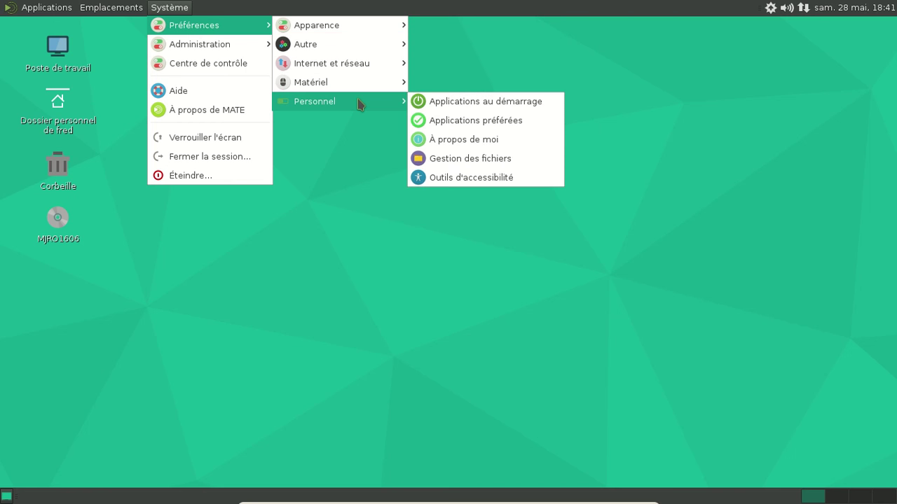
{"action": "mouse_move", "coordinate": [208, 47]}
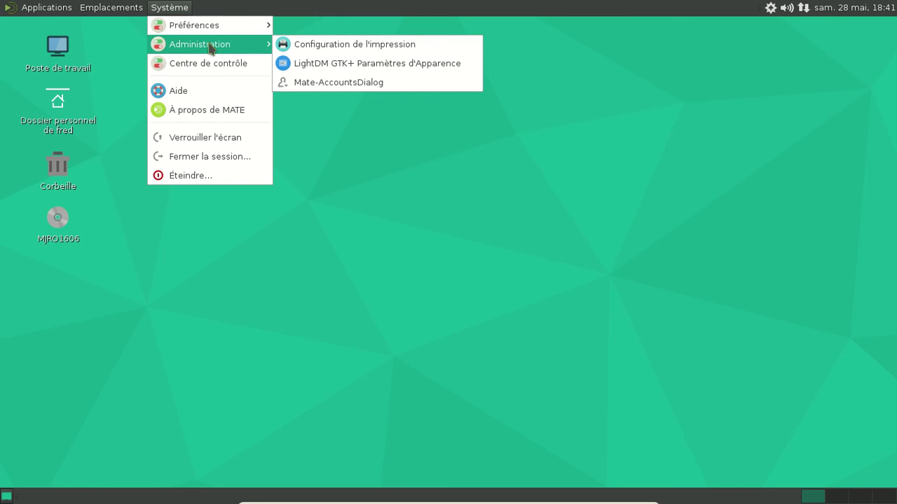
{"action": "left_click", "coordinate": [348, 82]}
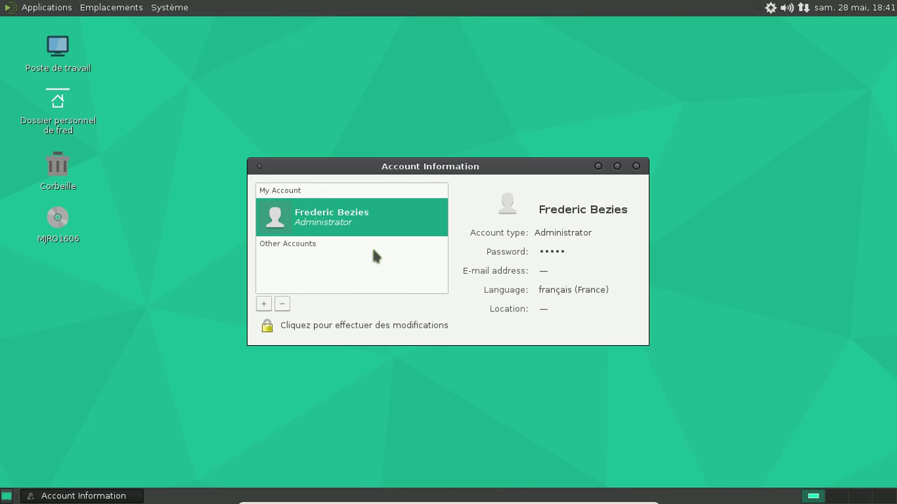
{"action": "left_click", "coordinate": [636, 167]}
- Open LibreOffice Writer, check its version in the About information, and close it
{"action": "left_click", "coordinate": [170, 7]}
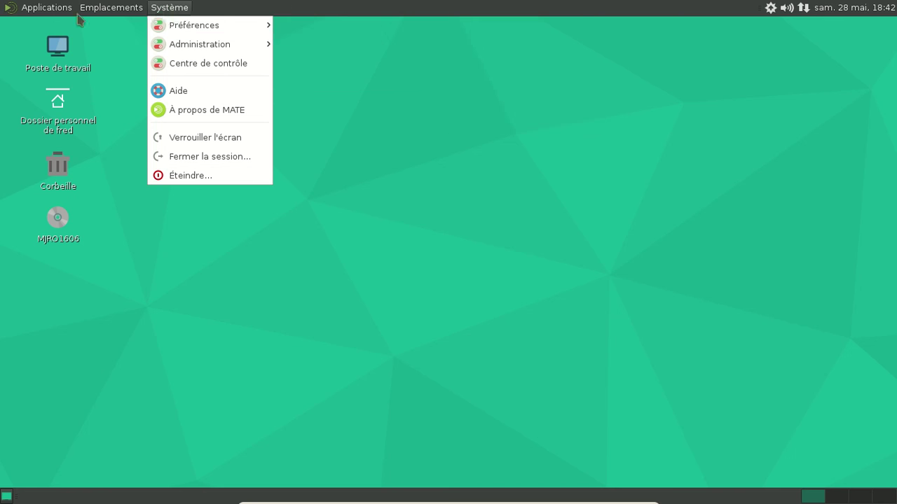
{"action": "left_click", "coordinate": [46, 7]}
{"action": "mouse_move", "coordinate": [60, 26]}
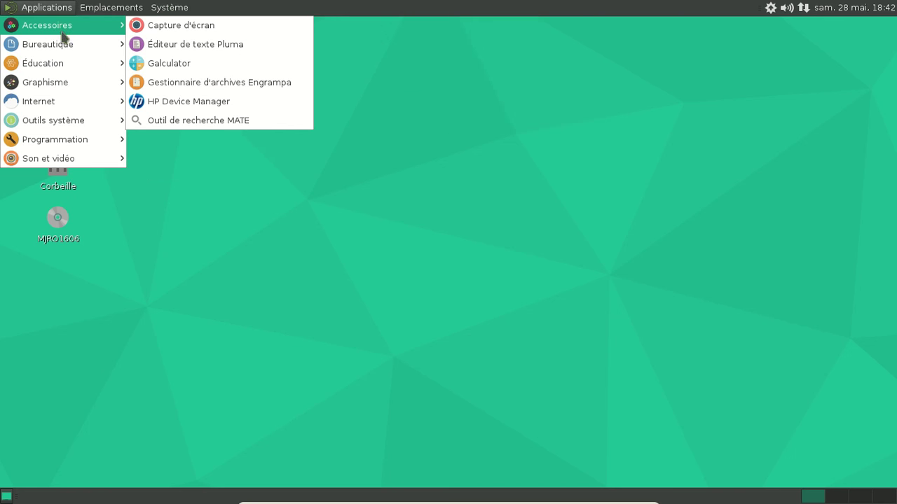
{"action": "mouse_move", "coordinate": [62, 46]}
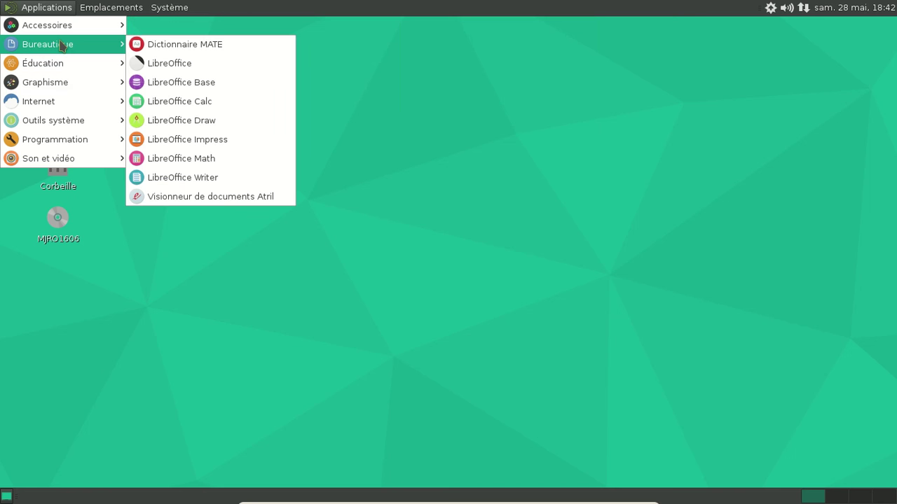
{"action": "left_click", "coordinate": [175, 178]}
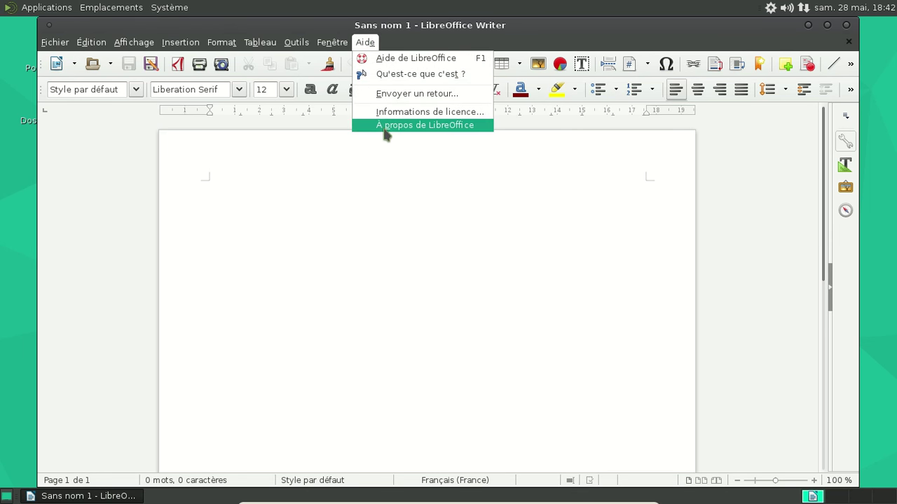
{"action": "left_click", "coordinate": [384, 126]}
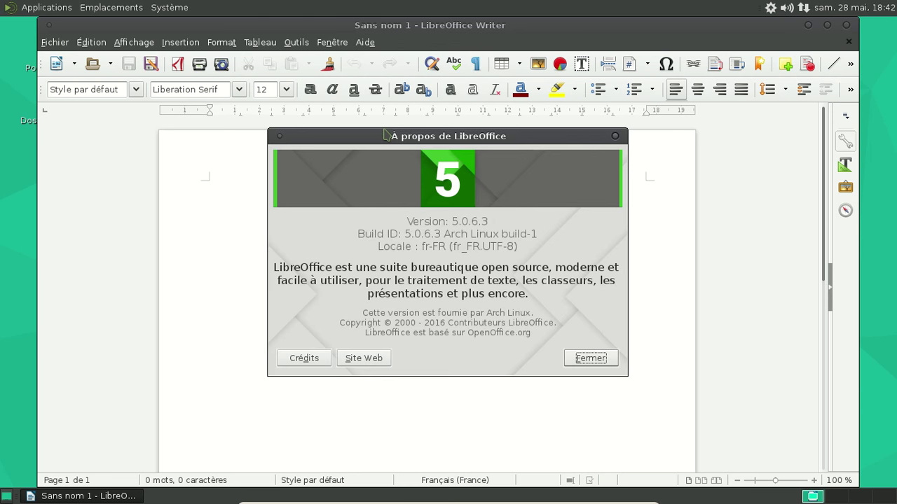
{"action": "left_click", "coordinate": [592, 358]}
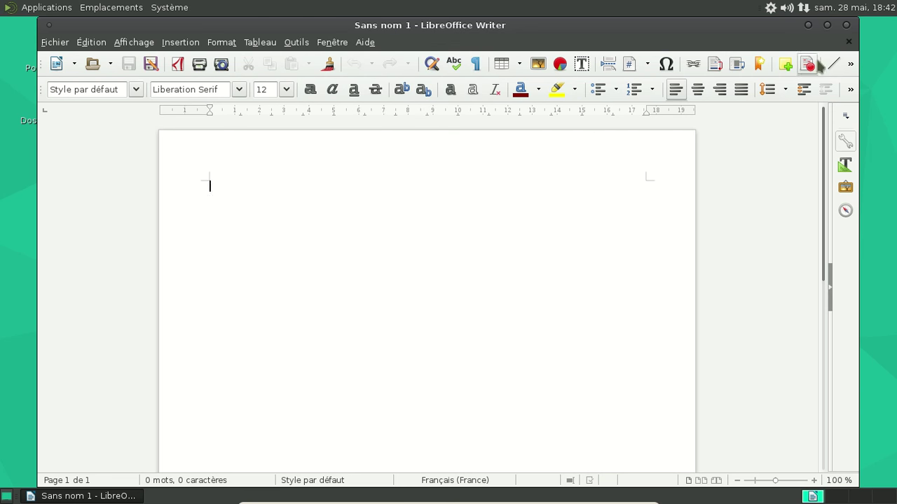
{"action": "left_click", "coordinate": [846, 25]}
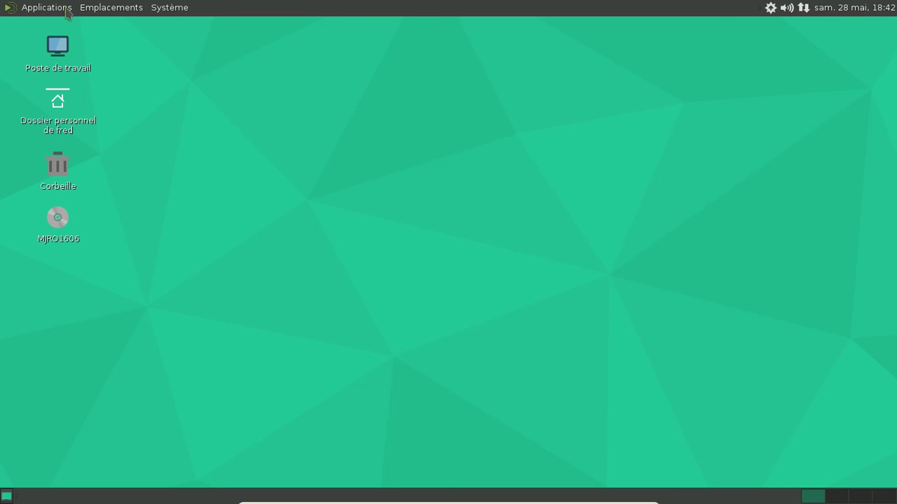
- Look through the system tools, check the resource usage and system information in the MATE system monitor, and close it
{"action": "left_click", "coordinate": [68, 10]}
{"action": "mouse_move", "coordinate": [66, 65]}
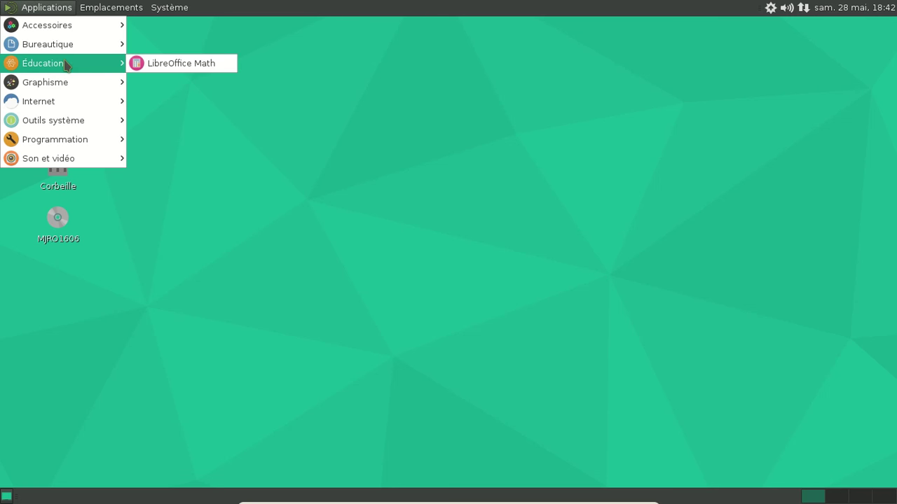
{"action": "mouse_move", "coordinate": [63, 87]}
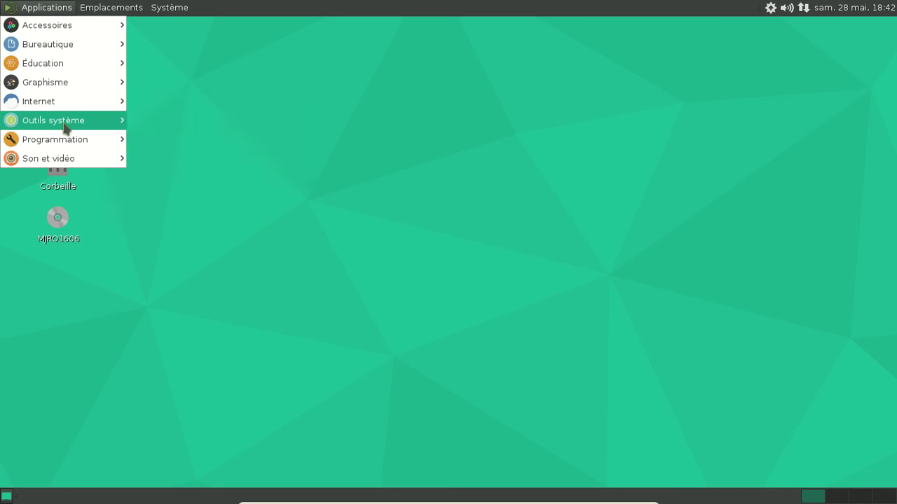
{"action": "mouse_move", "coordinate": [65, 127]}
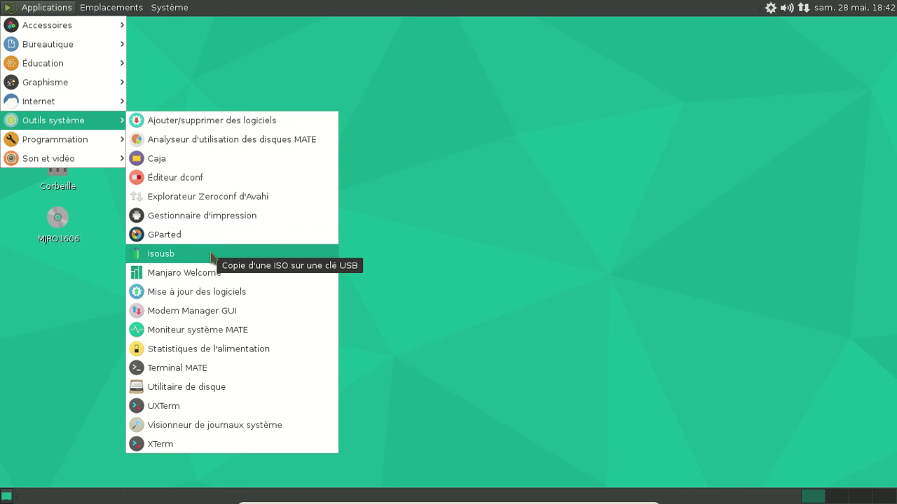
{"action": "left_click", "coordinate": [245, 324]}
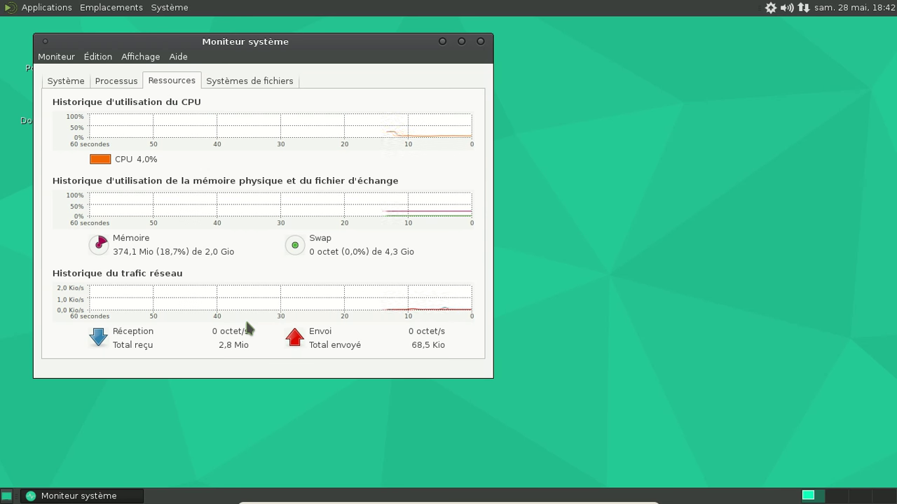
{"action": "left_click", "coordinate": [83, 78]}
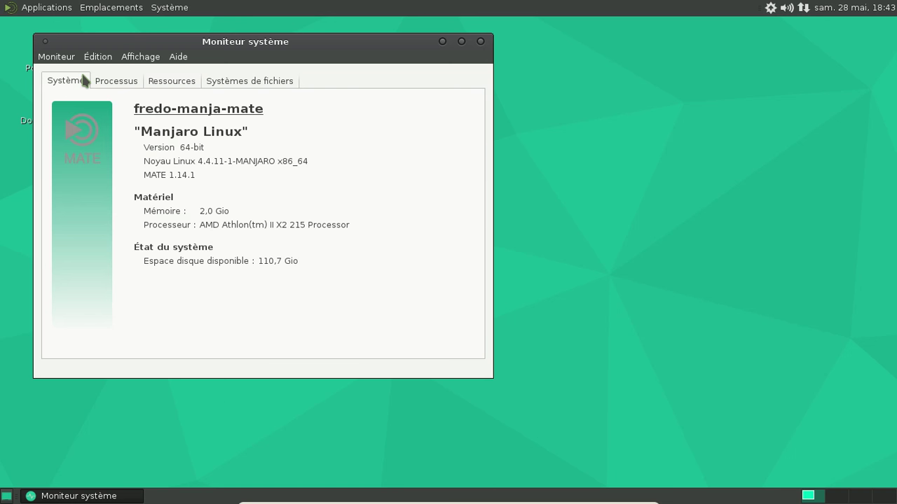
{"action": "left_click", "coordinate": [481, 42]}
- Start Firefox, restore its window to a smaller size, and close the two first-run pages, leaving only the start page open
{"action": "left_click", "coordinate": [61, 7]}
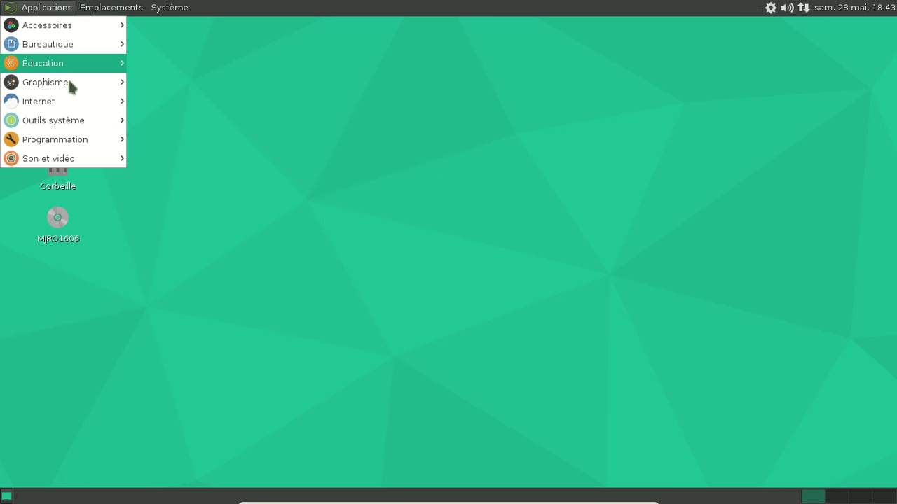
{"action": "mouse_move", "coordinate": [79, 156]}
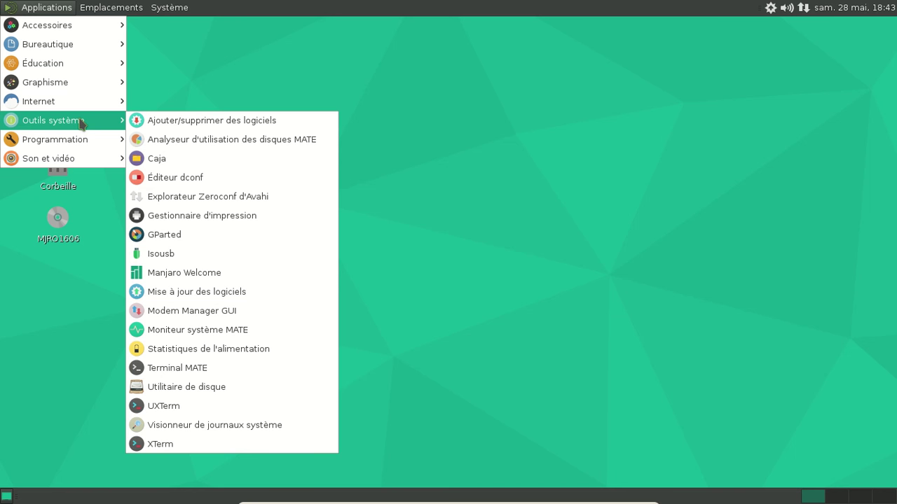
{"action": "mouse_move", "coordinate": [90, 104]}
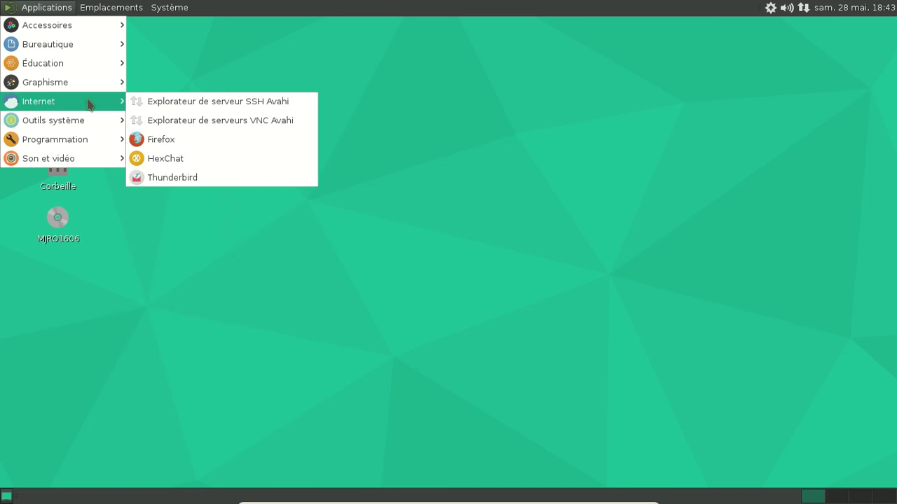
{"action": "left_click", "coordinate": [184, 139]}
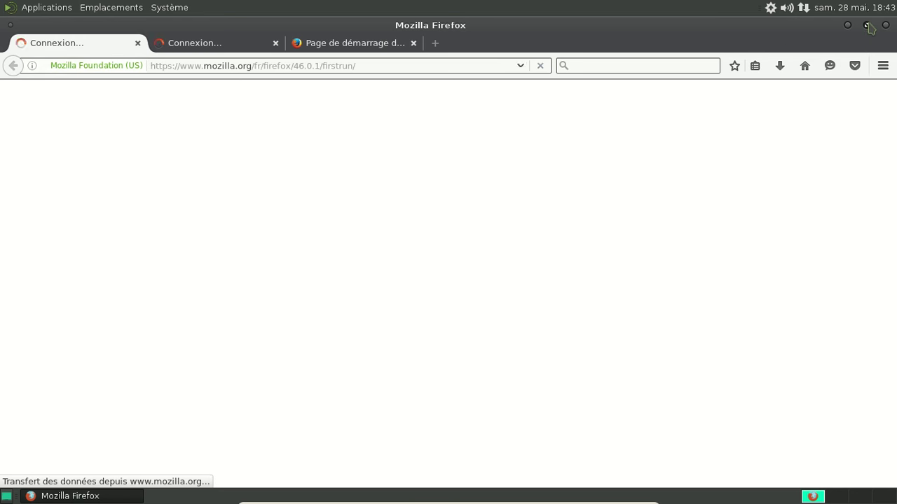
{"action": "left_click", "coordinate": [866, 24]}
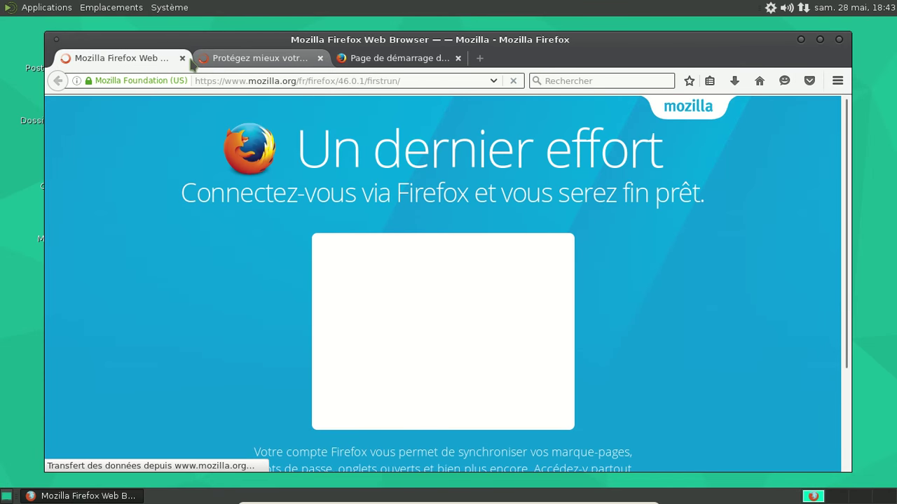
{"action": "left_click", "coordinate": [182, 59]}
{"action": "left_click", "coordinate": [183, 61]}
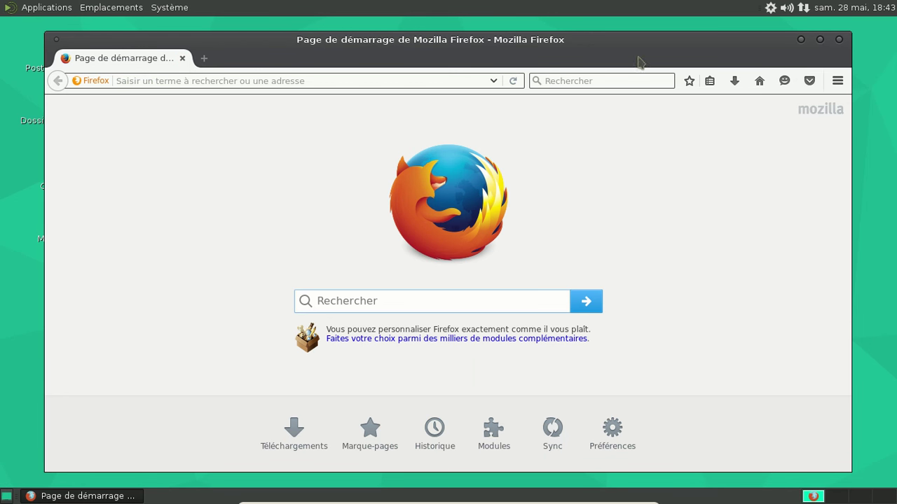
- Look through the extensions, appearance, plugins, languages and services in Firefox's add-ons manager, and close it
{"action": "left_click", "coordinate": [845, 81]}
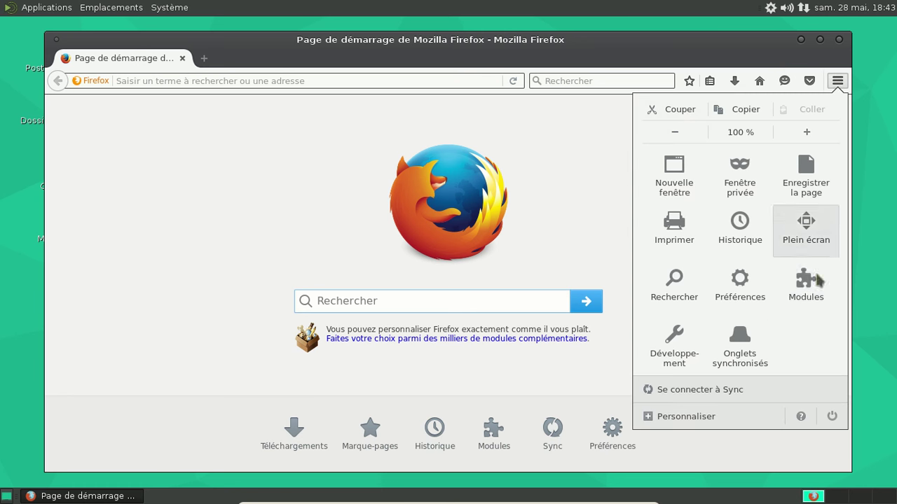
{"action": "left_click", "coordinate": [806, 297]}
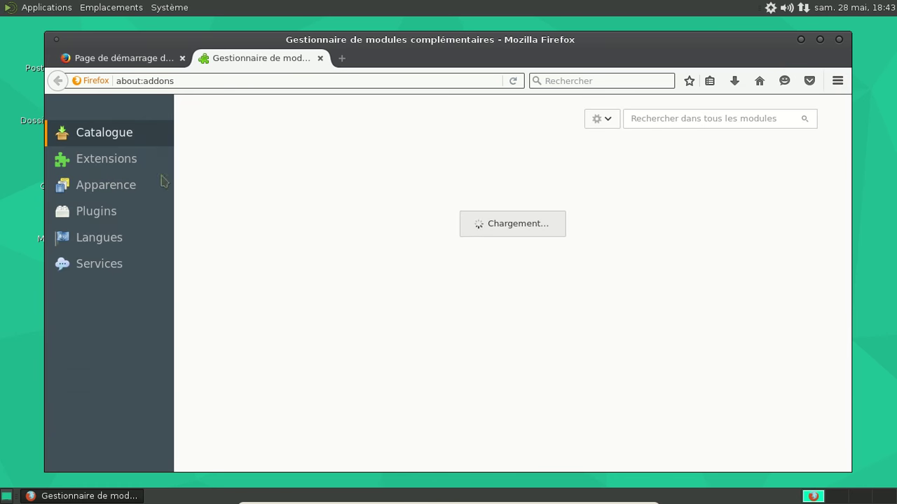
{"action": "left_click", "coordinate": [73, 163]}
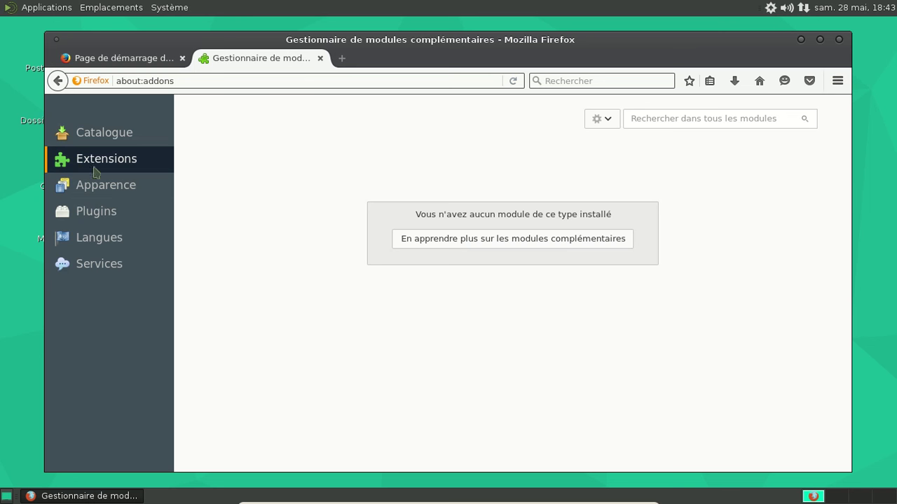
{"action": "left_click", "coordinate": [112, 189]}
{"action": "left_click", "coordinate": [105, 216]}
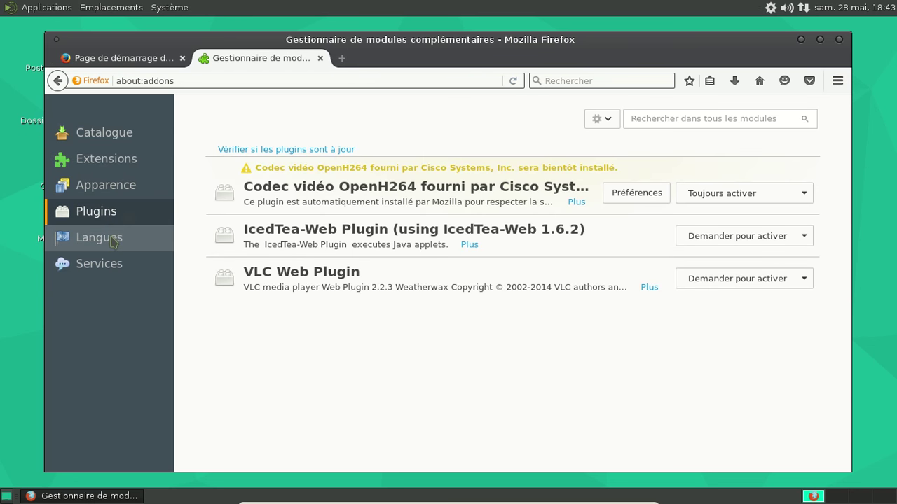
{"action": "left_click", "coordinate": [114, 238]}
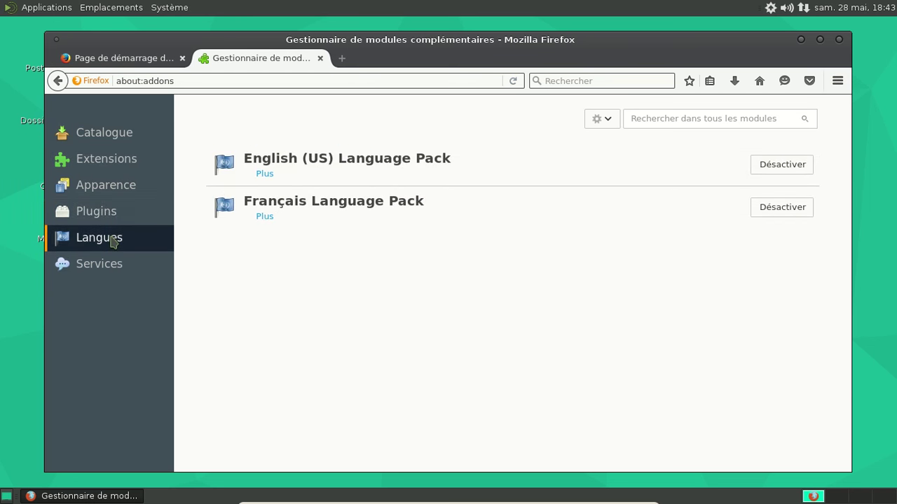
{"action": "left_click", "coordinate": [109, 270]}
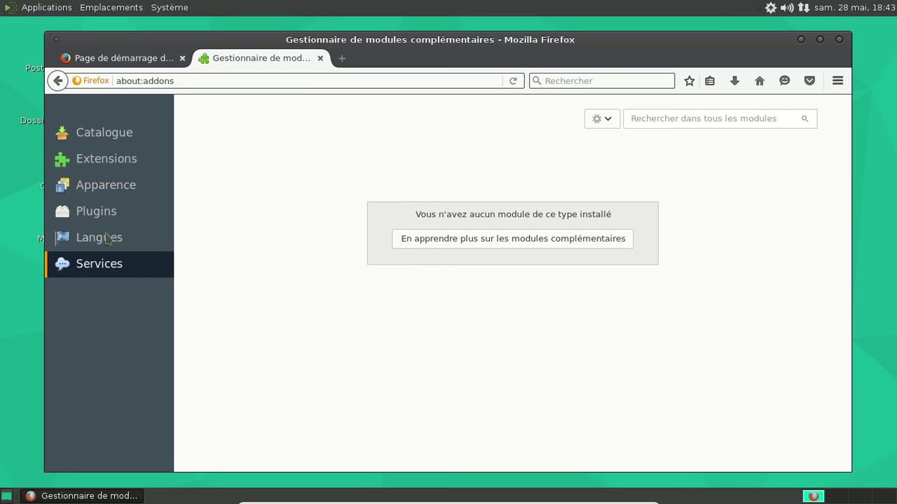
{"action": "left_click", "coordinate": [321, 58]}
- Search the available Firefox add-ons for "ublock", install uBlock Origin, and close the add-ons manager
{"action": "left_click", "coordinate": [837, 82]}
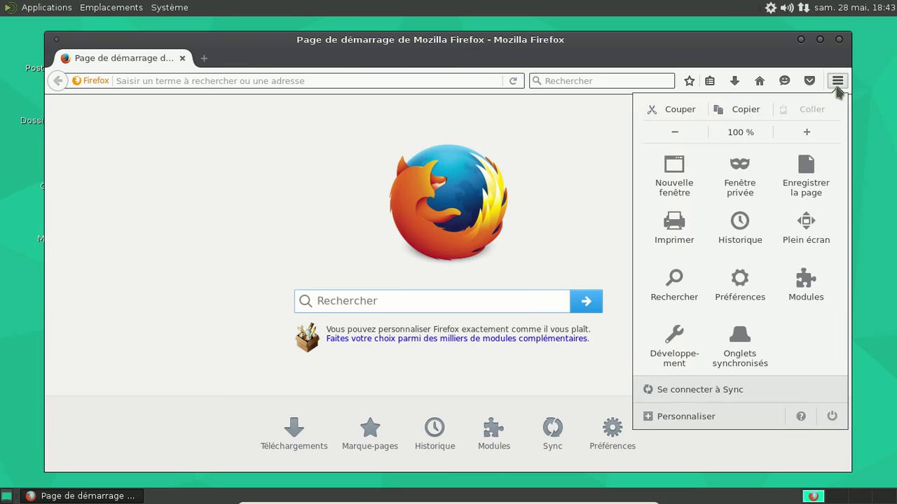
{"action": "left_click", "coordinate": [813, 294]}
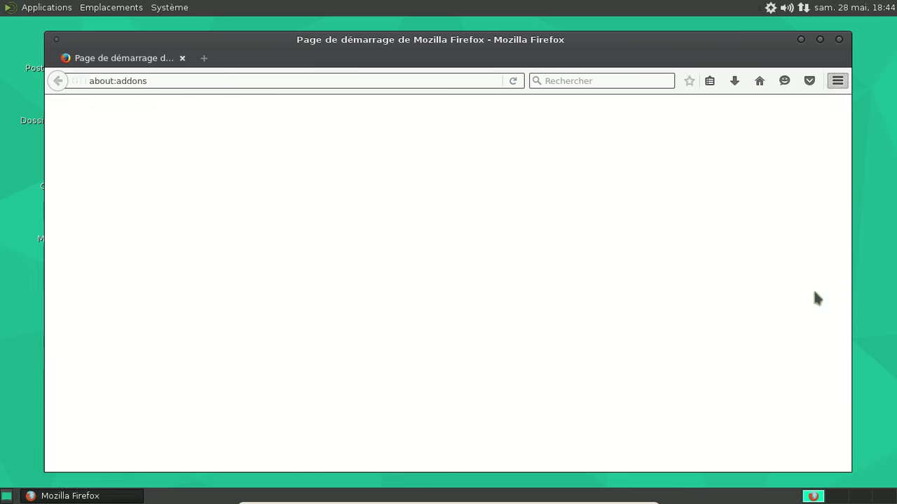
{"action": "left_click", "coordinate": [575, 80]}
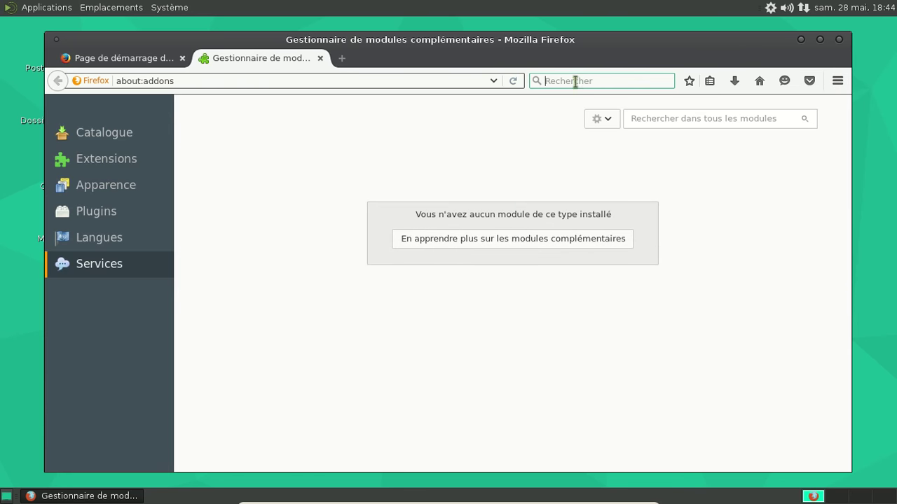
{"action": "left_click", "coordinate": [124, 160]}
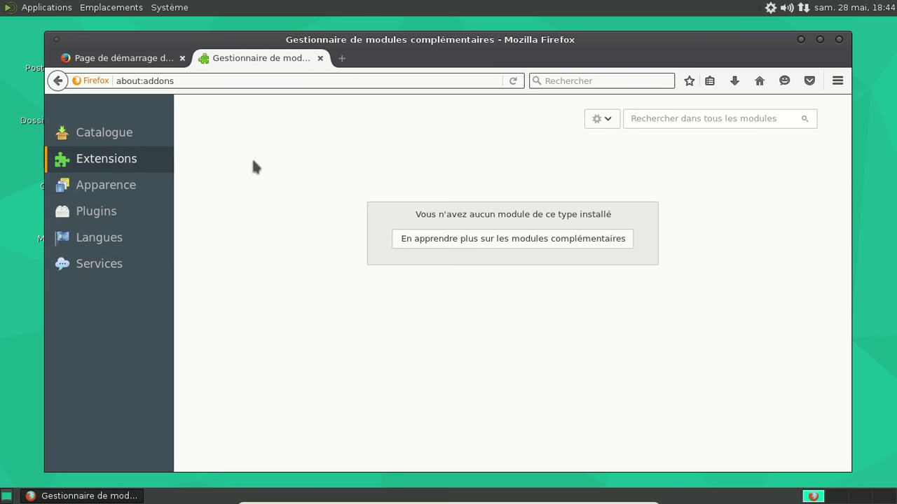
{"action": "left_click", "coordinate": [649, 121]}
{"action": "type", "text": "ublock"}
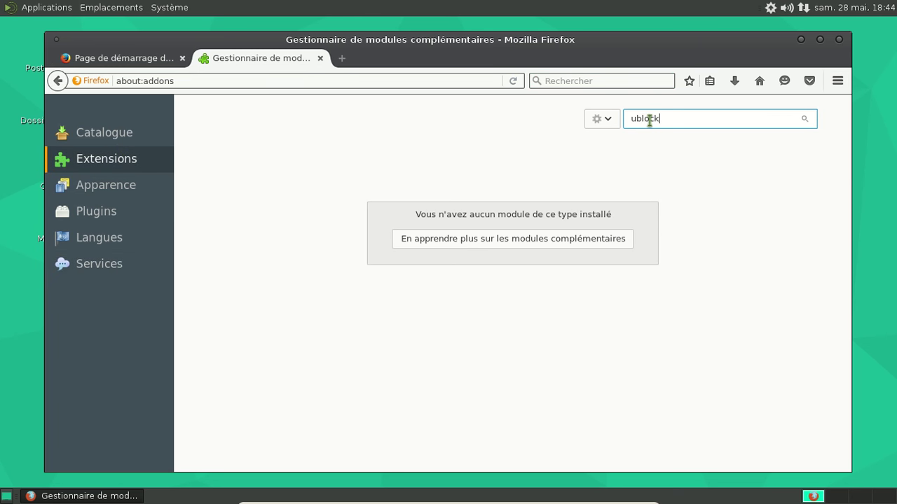
{"action": "key", "text": "Return"}
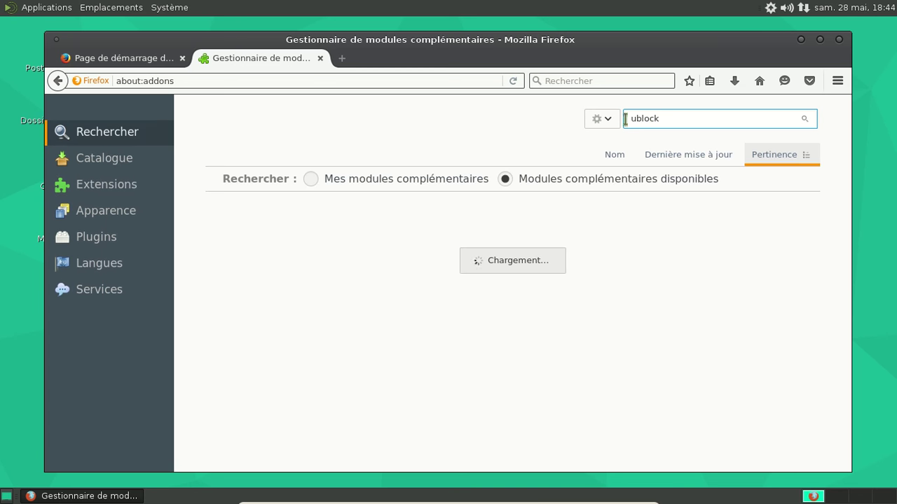
{"action": "left_click", "coordinate": [790, 219]}
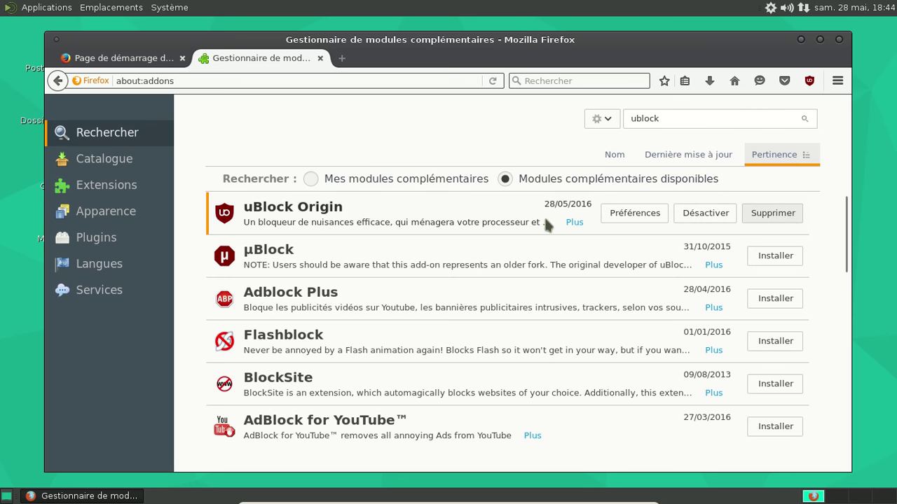
{"action": "left_click", "coordinate": [320, 58]}
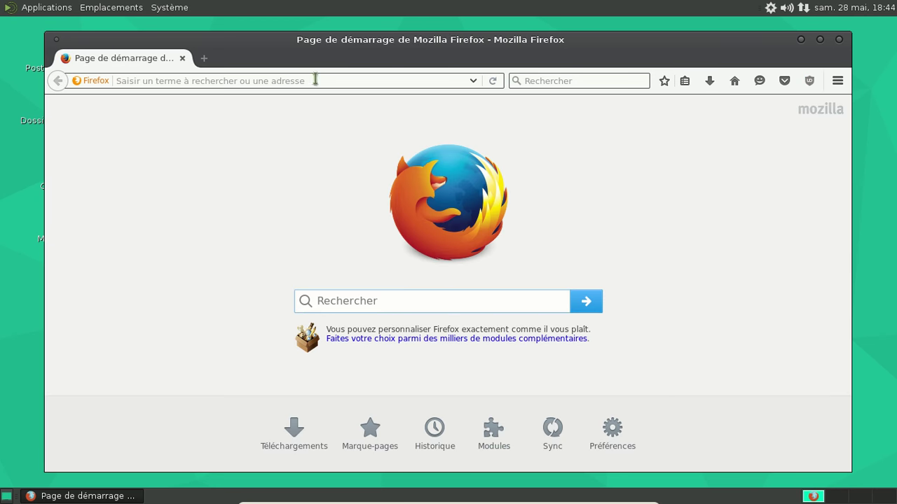
- Open bandcamp.com and go to page 5 of the best-selling albums
{"action": "left_click", "coordinate": [273, 79]}
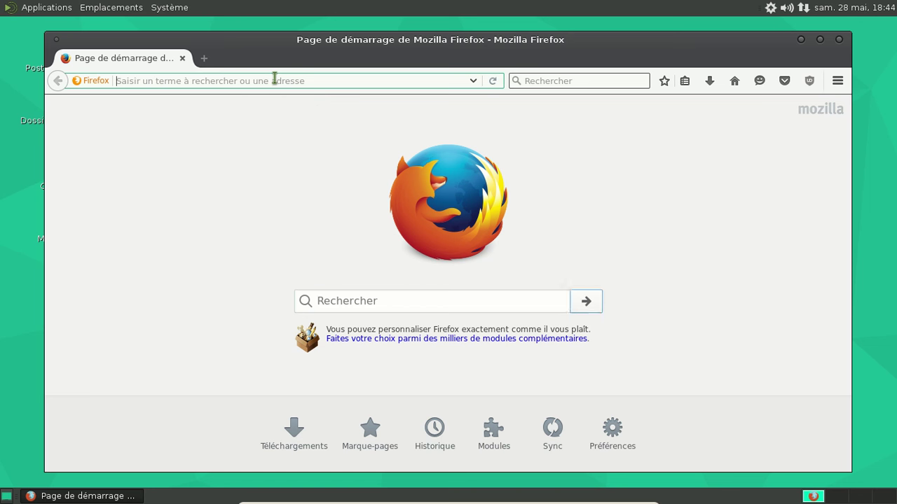
{"action": "type", "text": "bandcamp"}
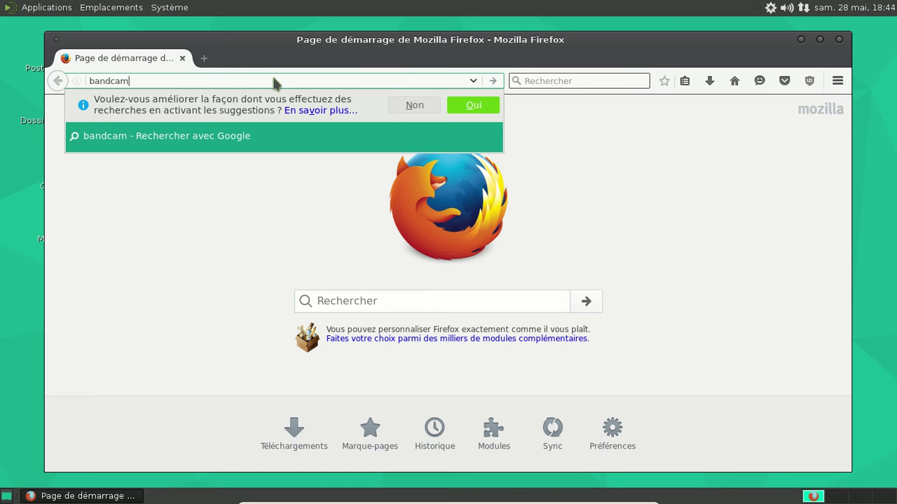
{"action": "type", "text": ".com"}
{"action": "key", "text": "Return"}
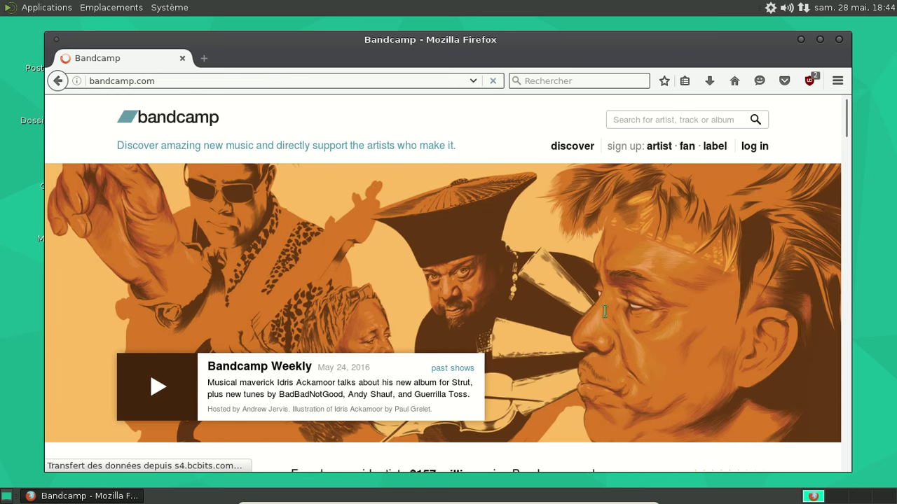
{"action": "left_click_drag", "start_coordinate": [850, 125], "coordinate": [776, 236]}
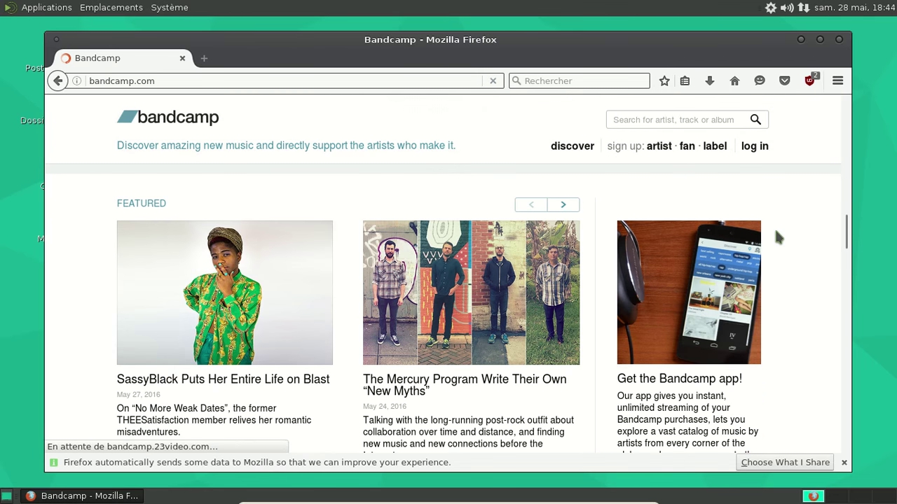
{"action": "scroll", "coordinate": [777, 236], "scroll_direction": "down", "scroll_amount": 10}
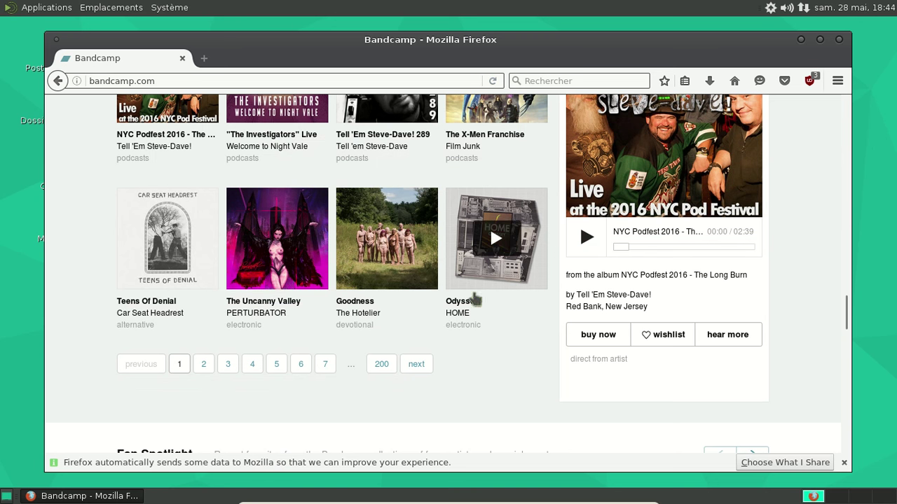
{"action": "left_click", "coordinate": [277, 365]}
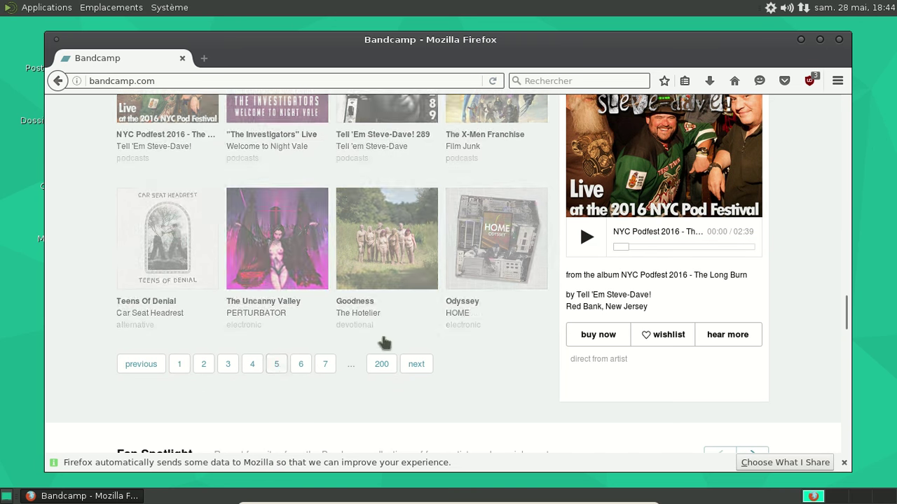
- Play the album The Blood Behind The Dam by We The Heathens and open its page to view the track list
{"action": "scroll", "coordinate": [390, 339], "scroll_direction": "up", "scroll_amount": 3}
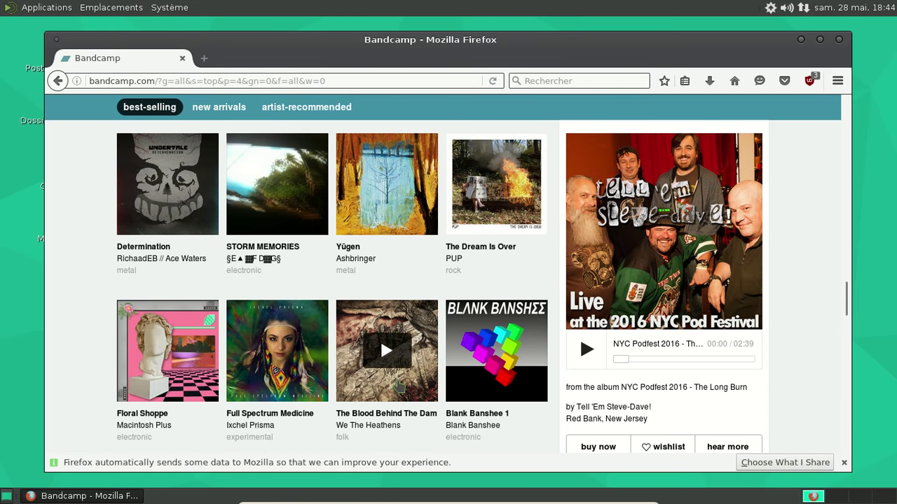
{"action": "left_click", "coordinate": [387, 351]}
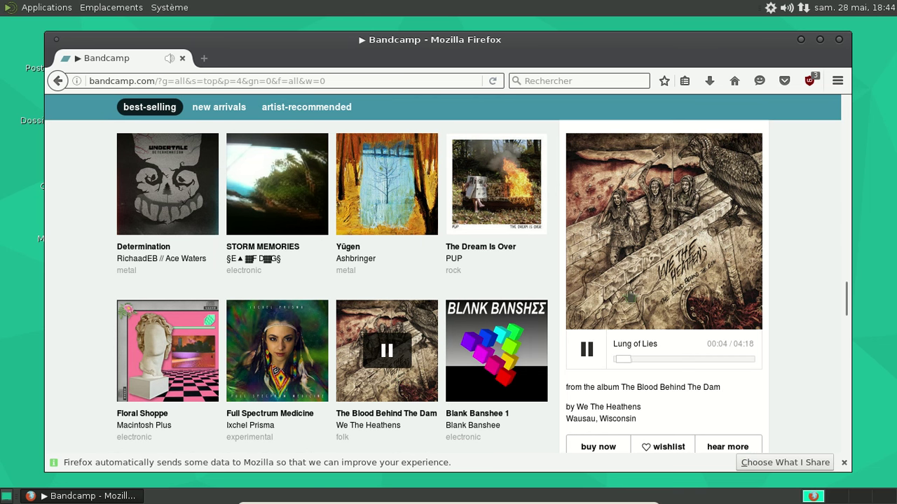
{"action": "left_click", "coordinate": [658, 390]}
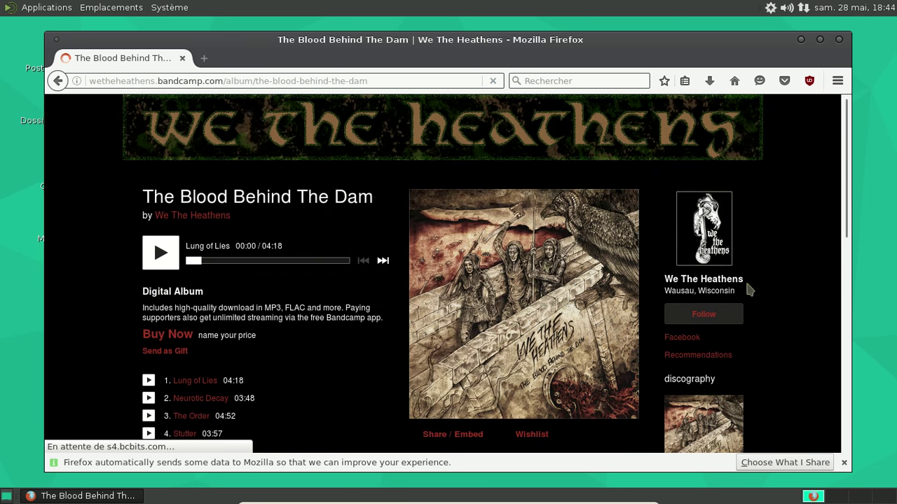
{"action": "scroll", "coordinate": [700, 287], "scroll_direction": "down", "scroll_amount": 4}
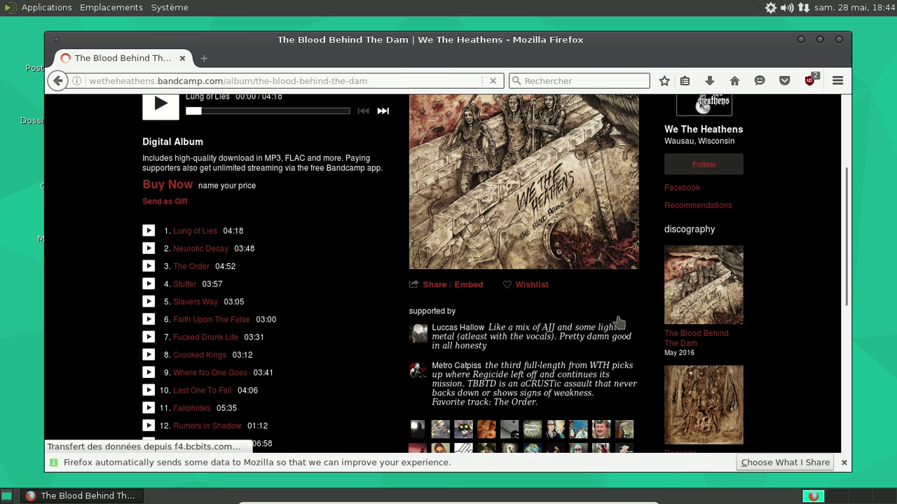
- Play track 5, Slavers Way, and look over the rest of the album page
{"action": "left_click", "coordinate": [149, 302]}
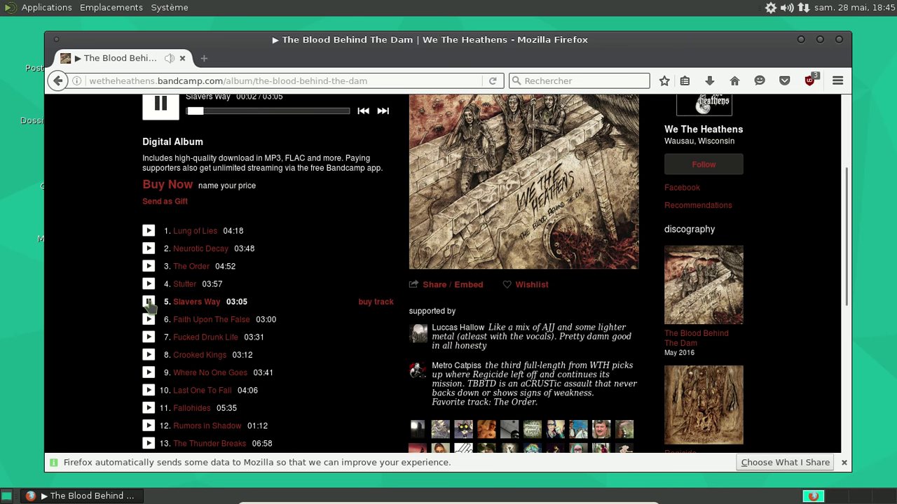
{"action": "scroll", "coordinate": [311, 290], "scroll_direction": "down", "scroll_amount": 4}
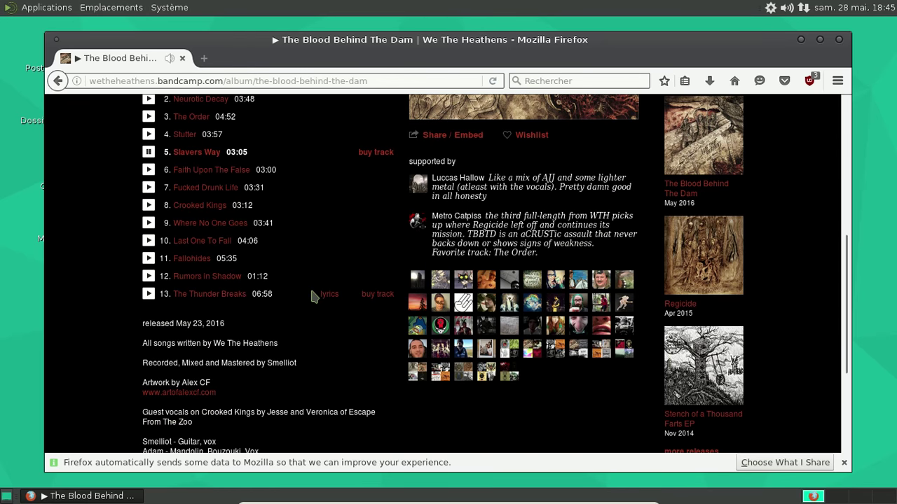
{"action": "scroll", "coordinate": [311, 293], "scroll_direction": "down", "scroll_amount": 4}
{"action": "scroll", "coordinate": [313, 297], "scroll_direction": "up", "scroll_amount": 12}
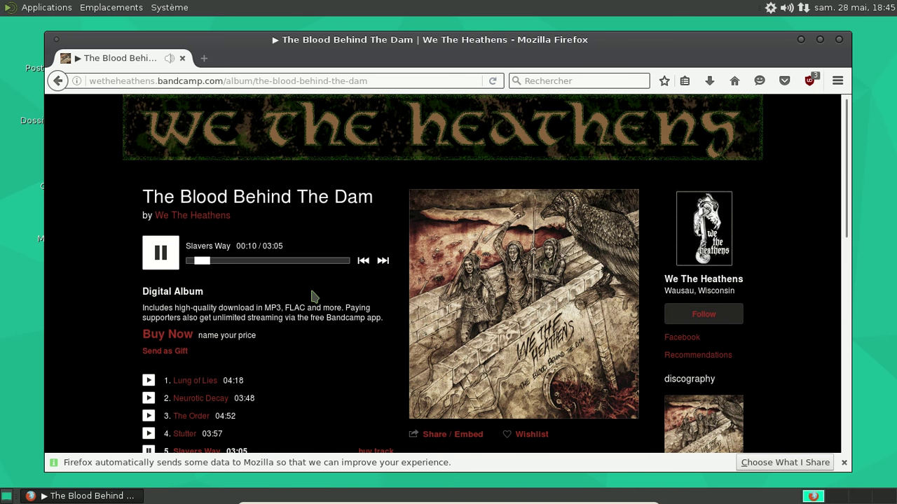
{"action": "scroll", "coordinate": [314, 297], "scroll_direction": "down", "scroll_amount": 2}
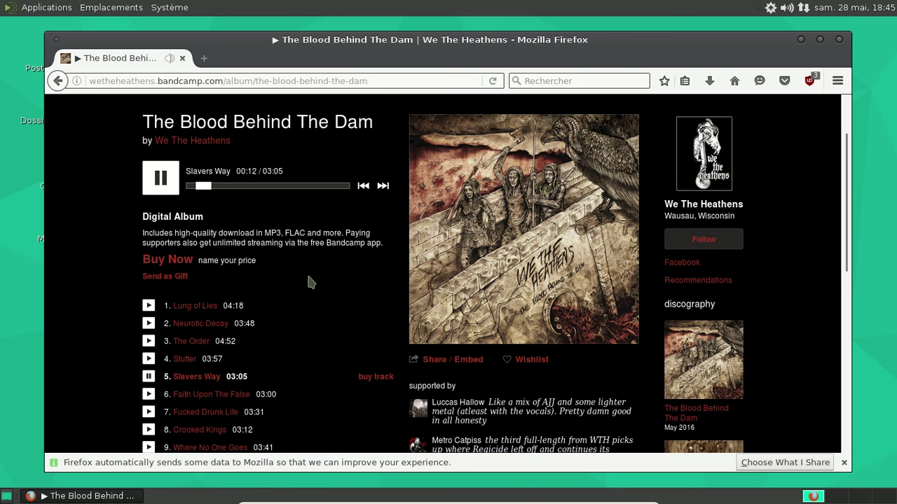
- Replace the album page with a new tab and open youtube.com in it
{"action": "left_click", "coordinate": [204, 58]}
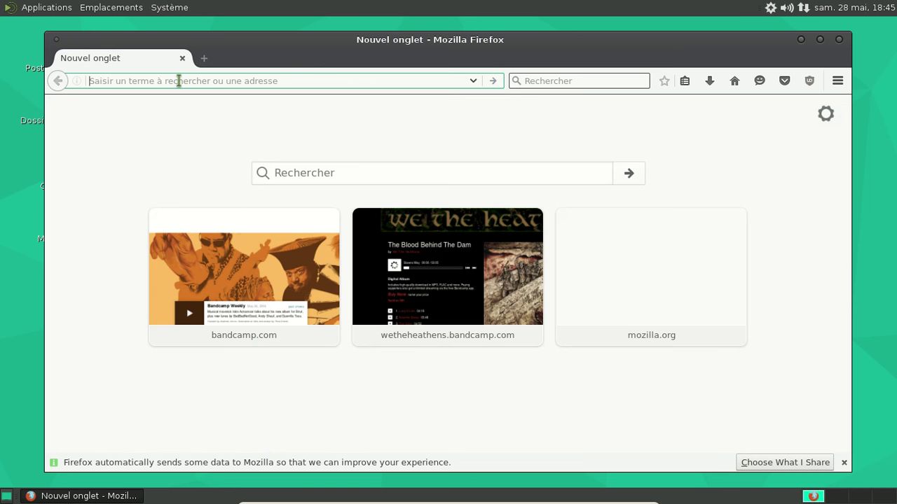
{"action": "type", "text": "youtube"}
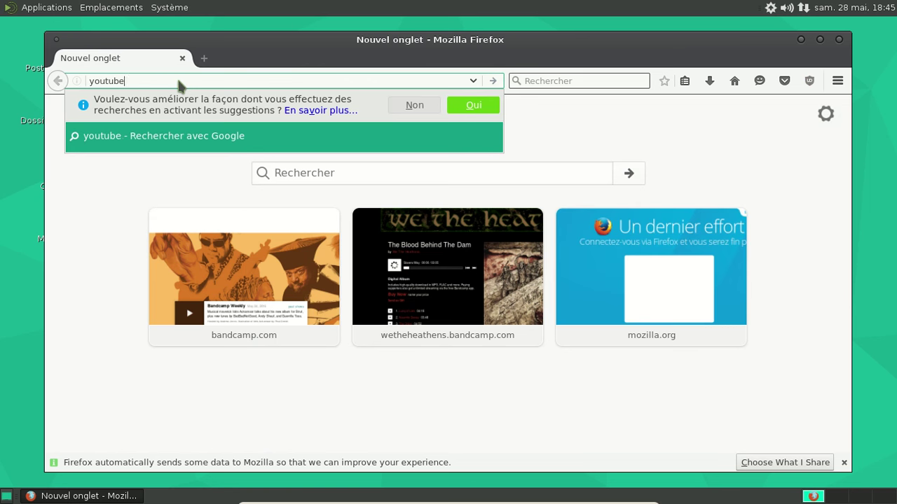
{"action": "type", "text": ".com"}
{"action": "key", "text": "Return"}
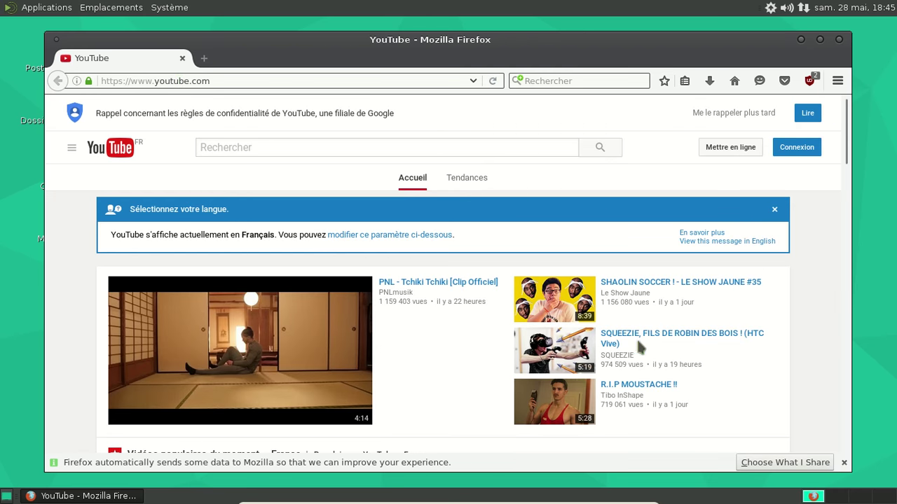
- Look through the recommended and popular videos on the YouTube home page
{"action": "scroll", "coordinate": [615, 340], "scroll_direction": "down", "scroll_amount": 5}
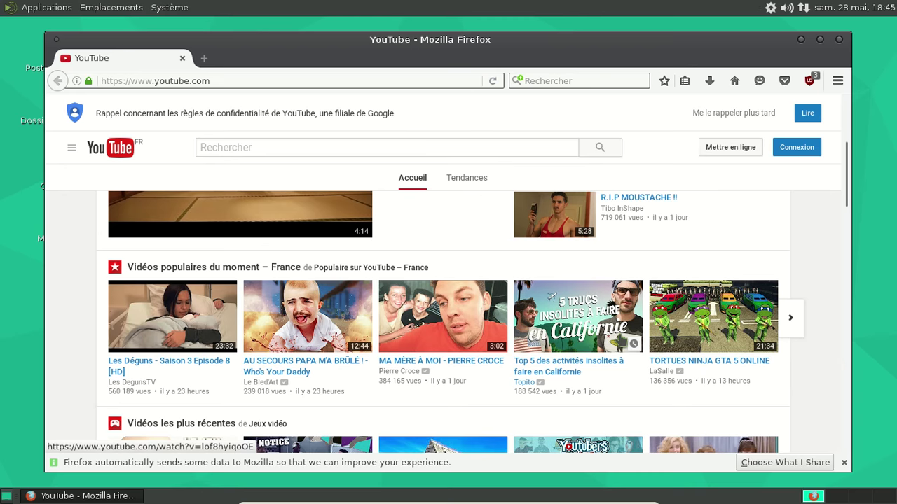
{"action": "scroll", "coordinate": [615, 341], "scroll_direction": "down", "scroll_amount": 3}
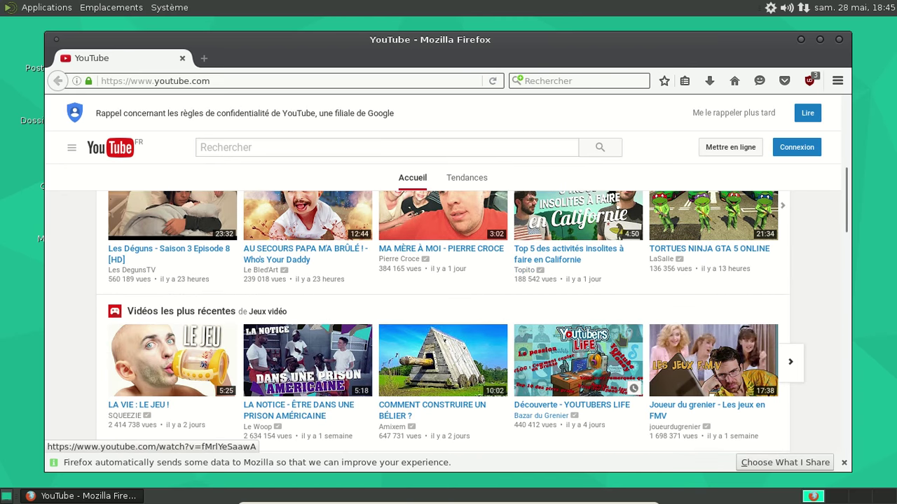
{"action": "scroll", "coordinate": [534, 306], "scroll_direction": "down", "scroll_amount": 2}
{"action": "scroll", "coordinate": [534, 305], "scroll_direction": "down", "scroll_amount": 2}
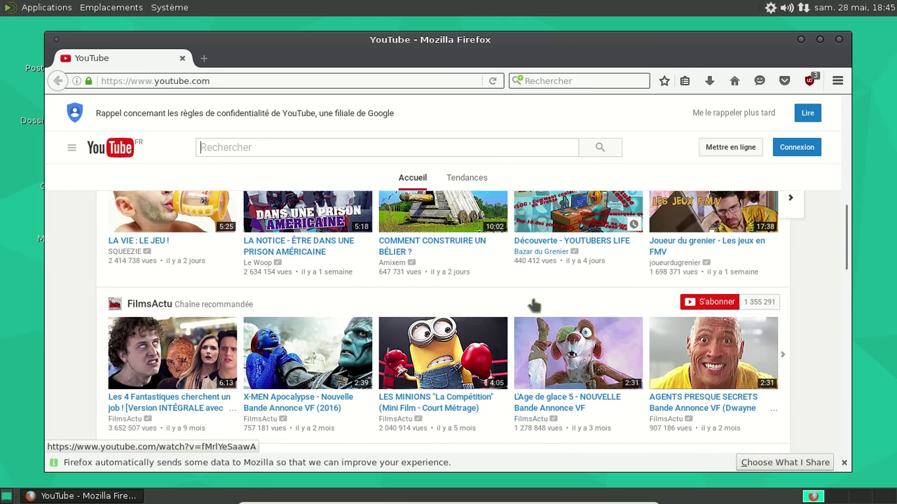
{"action": "scroll", "coordinate": [534, 306], "scroll_direction": "down", "scroll_amount": 1}
{"action": "scroll", "coordinate": [188, 321], "scroll_direction": "up", "scroll_amount": 3}
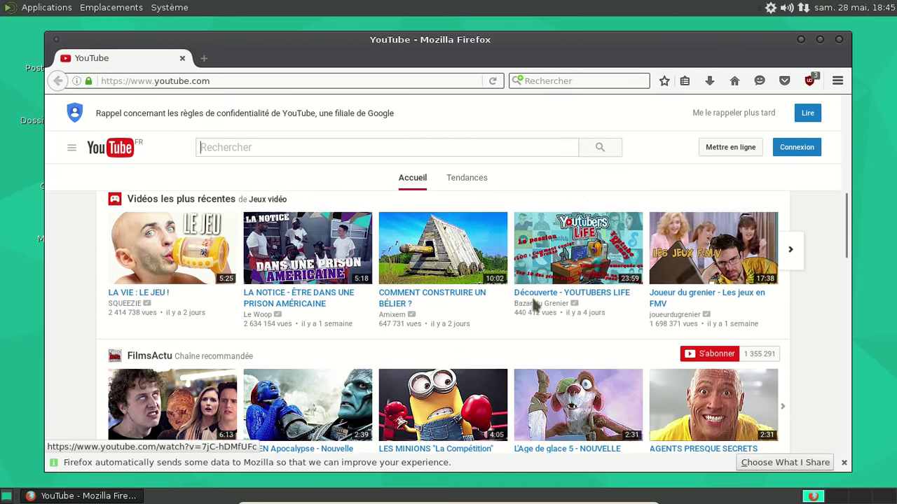
{"action": "scroll", "coordinate": [494, 303], "scroll_direction": "down", "scroll_amount": 4}
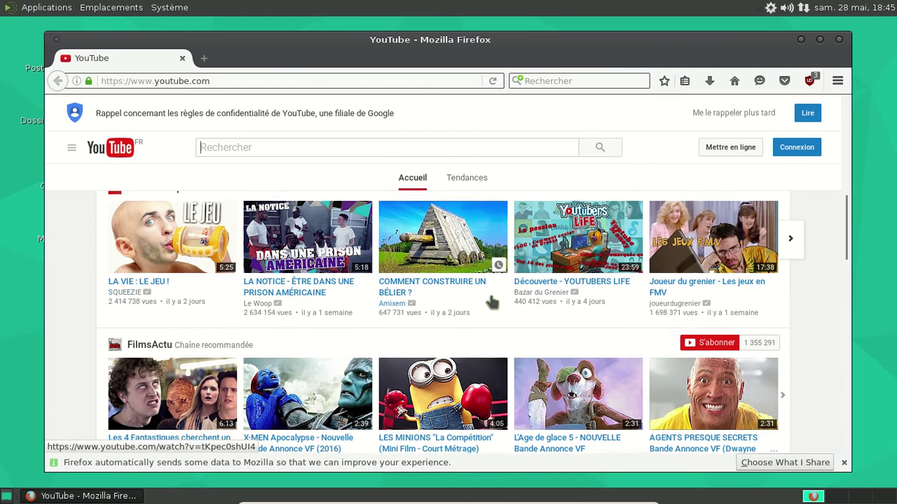
{"action": "scroll", "coordinate": [492, 301], "scroll_direction": "down", "scroll_amount": 2}
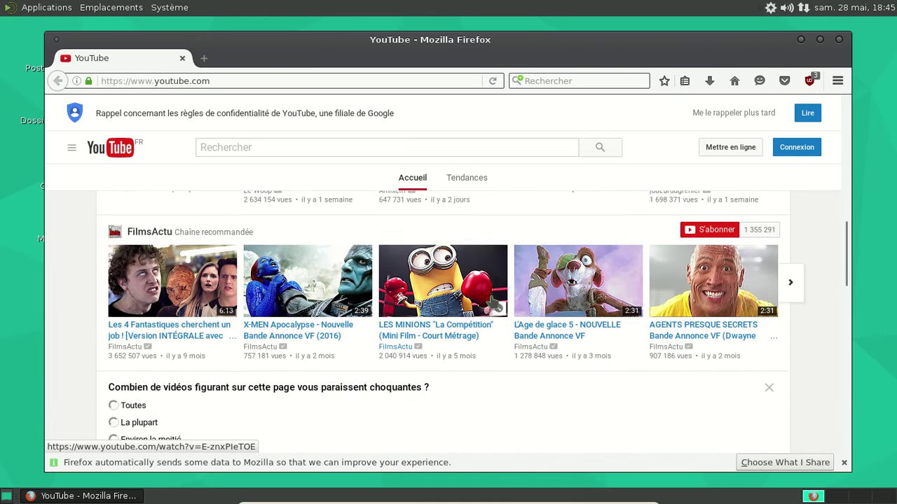
{"action": "scroll", "coordinate": [493, 301], "scroll_direction": "up", "scroll_amount": 7}
{"action": "scroll", "coordinate": [492, 301], "scroll_direction": "up", "scroll_amount": 5}
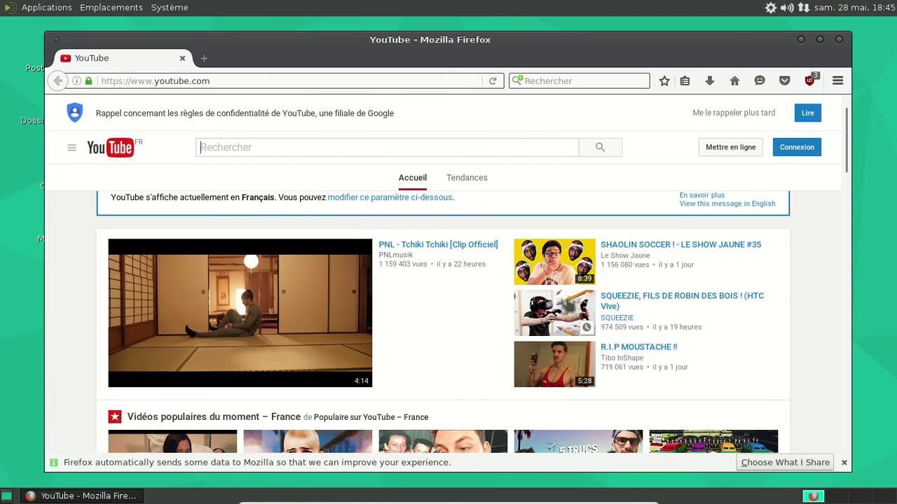
- Play the video SQUEEZIE, FILS DE ROBIN DES BOIS ! (HTC Vive) briefly, pause it, and close Firefox
{"action": "left_click", "coordinate": [569, 306]}
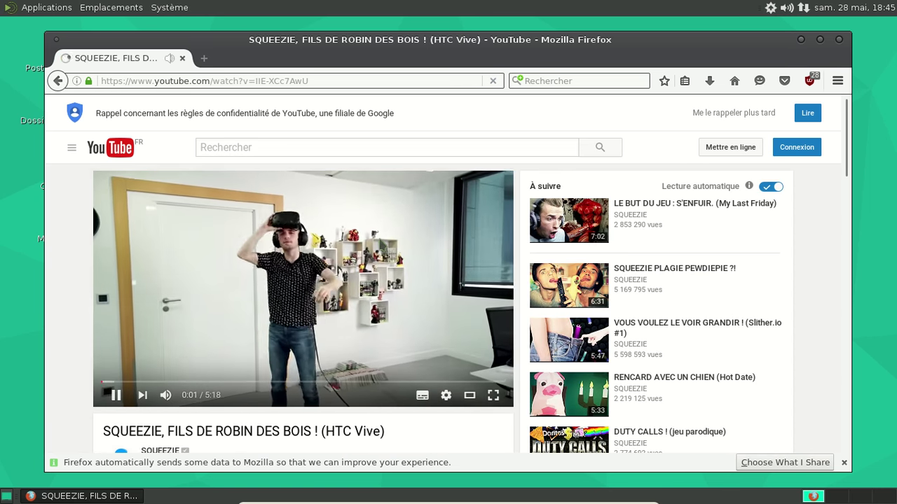
{"action": "left_click", "coordinate": [287, 280]}
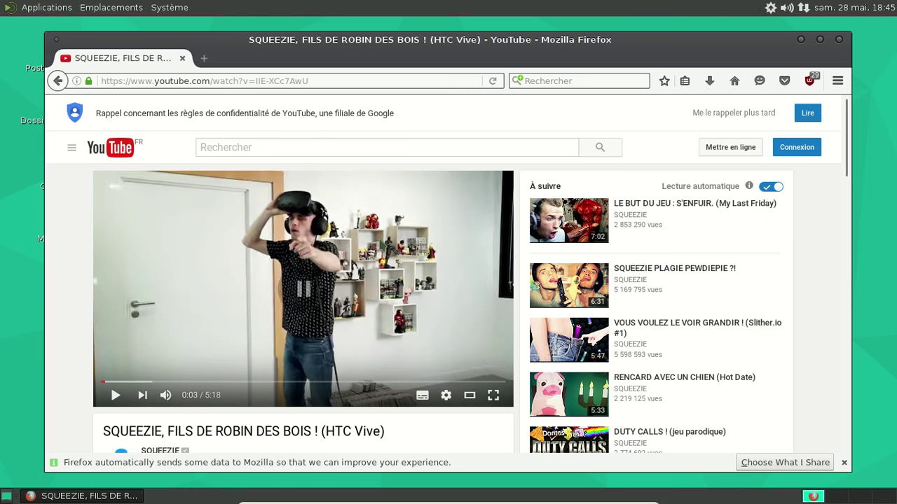
{"action": "left_click", "coordinate": [838, 40]}
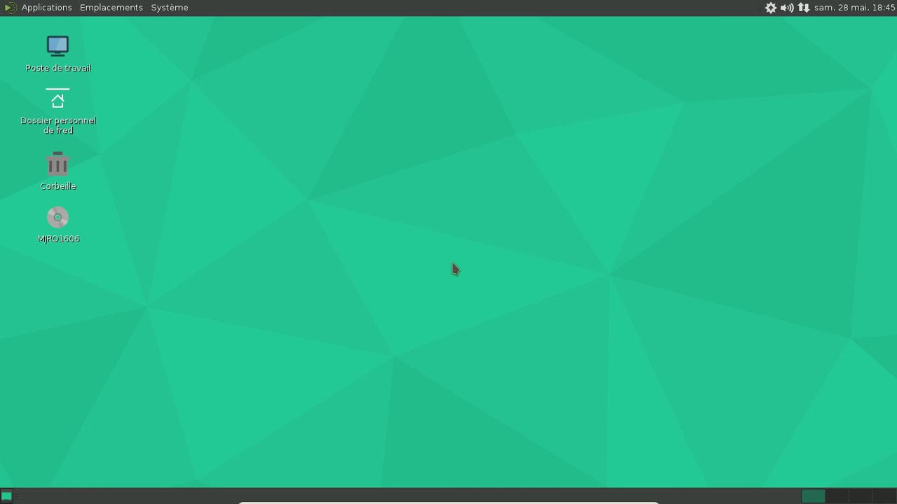
- Open the theme customization in the MATE appearance preferences and apply the Menta icon theme
{"action": "left_click", "coordinate": [166, 11]}
{"action": "mouse_move", "coordinate": [185, 32]}
{"action": "mouse_move", "coordinate": [330, 32]}
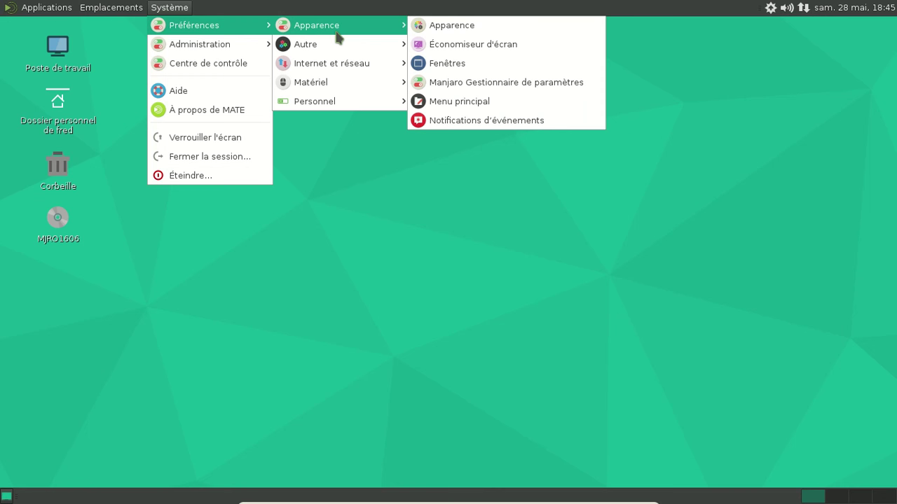
{"action": "left_click", "coordinate": [452, 28]}
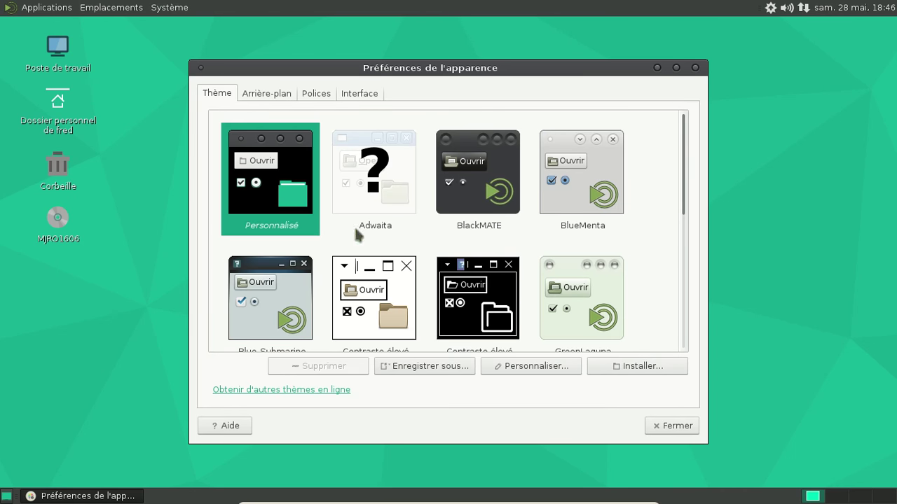
{"action": "left_click", "coordinate": [550, 375]}
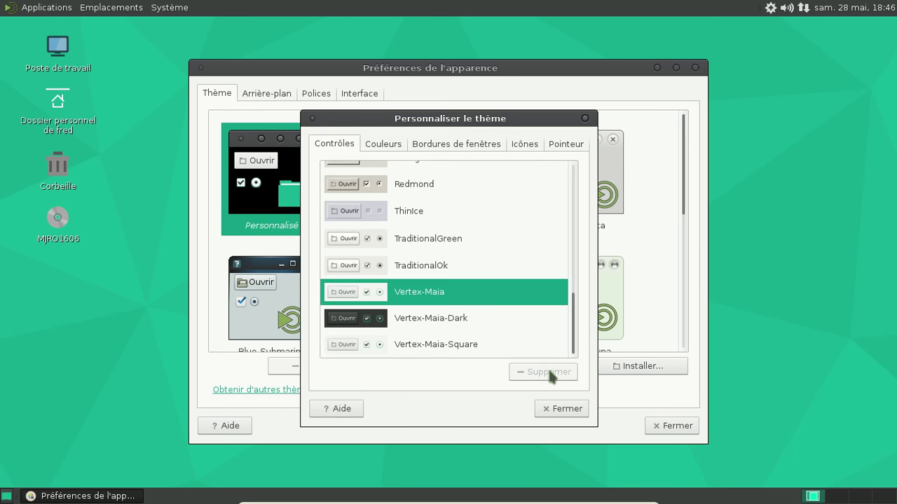
{"action": "left_click", "coordinate": [527, 144]}
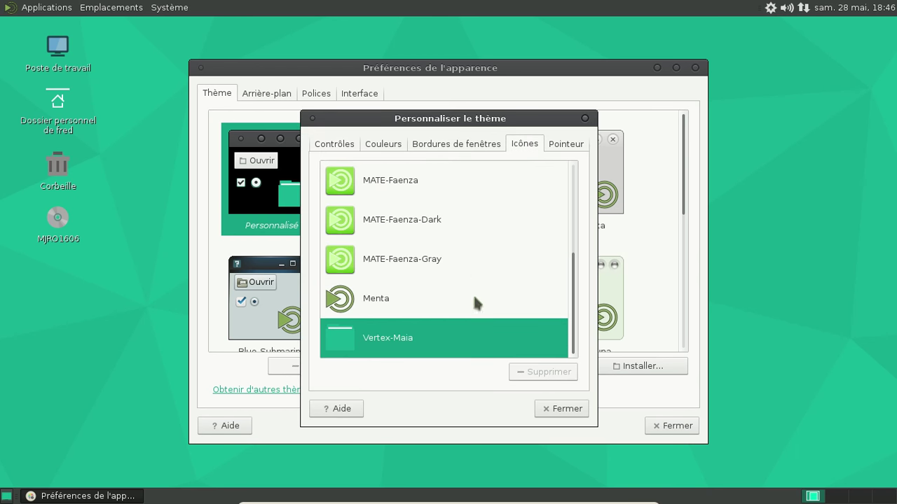
{"action": "left_click", "coordinate": [425, 297]}
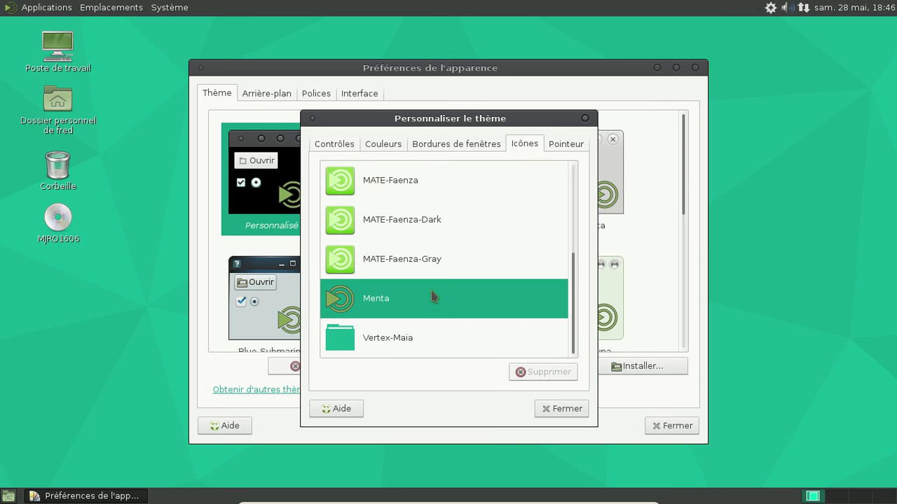
- Switch the icon theme to MATE and close the theme customization dialog
{"action": "scroll", "coordinate": [432, 298], "scroll_direction": "up", "scroll_amount": 3}
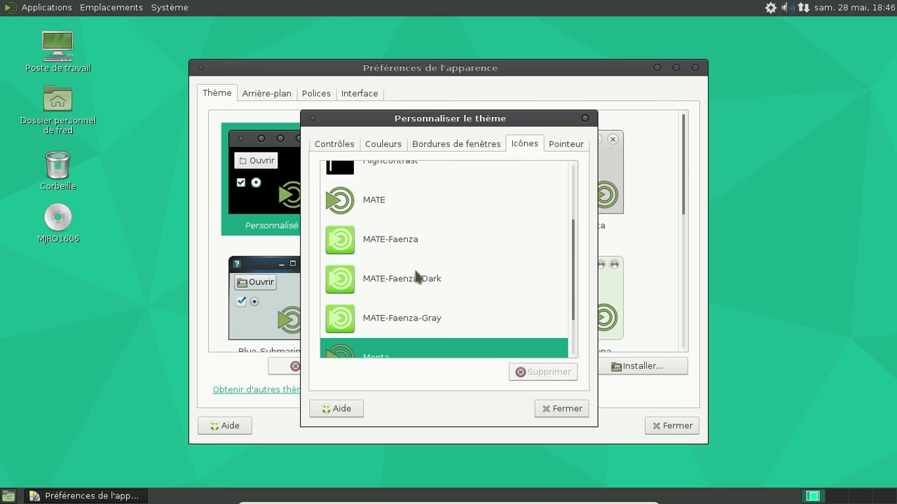
{"action": "left_click", "coordinate": [386, 201]}
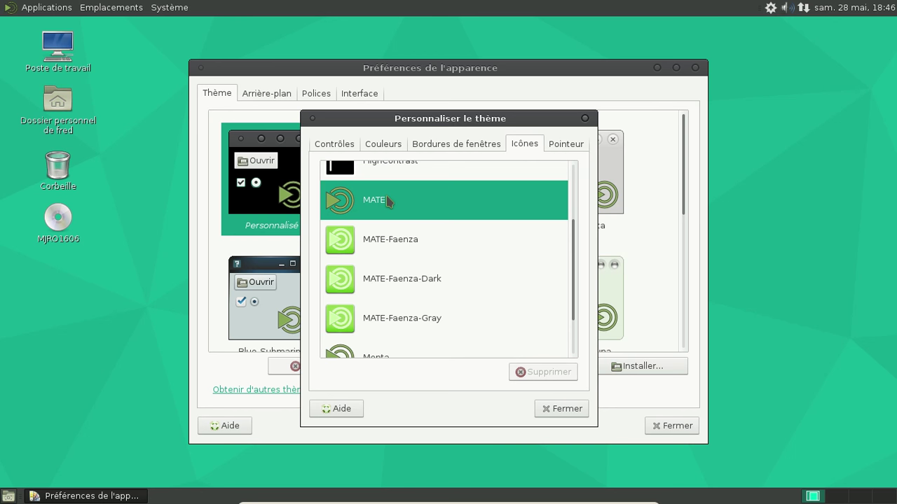
{"action": "scroll", "coordinate": [450, 220], "scroll_direction": "up", "scroll_amount": 2}
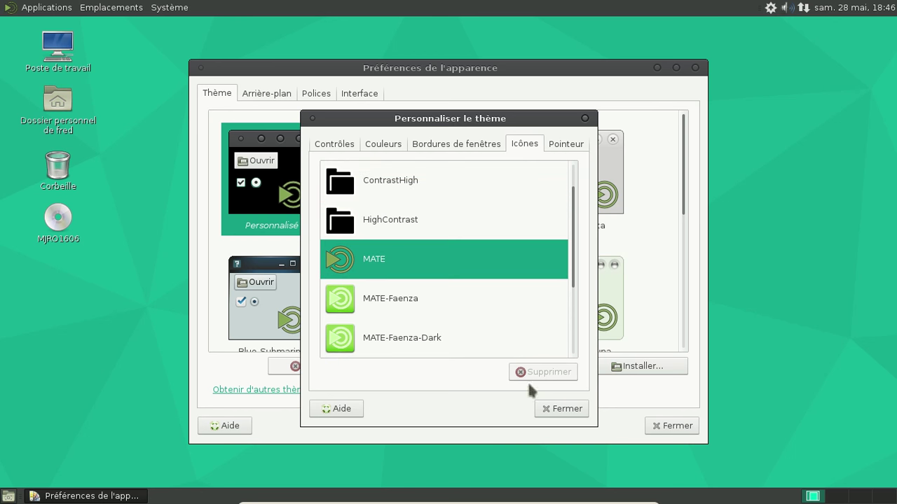
{"action": "left_click", "coordinate": [554, 411]}
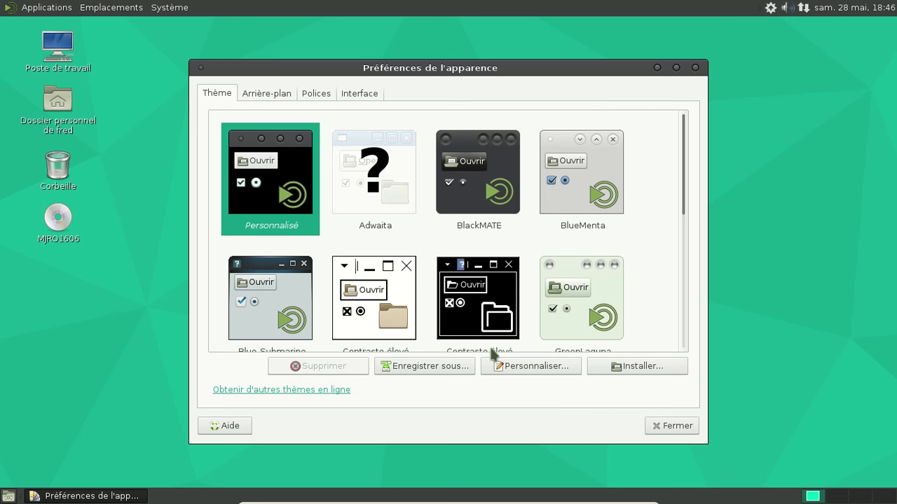
- Check the icon theme in the home folder and the application categories, and close the file manager and appearance preferences
{"action": "double_click", "coordinate": [85, 126]}
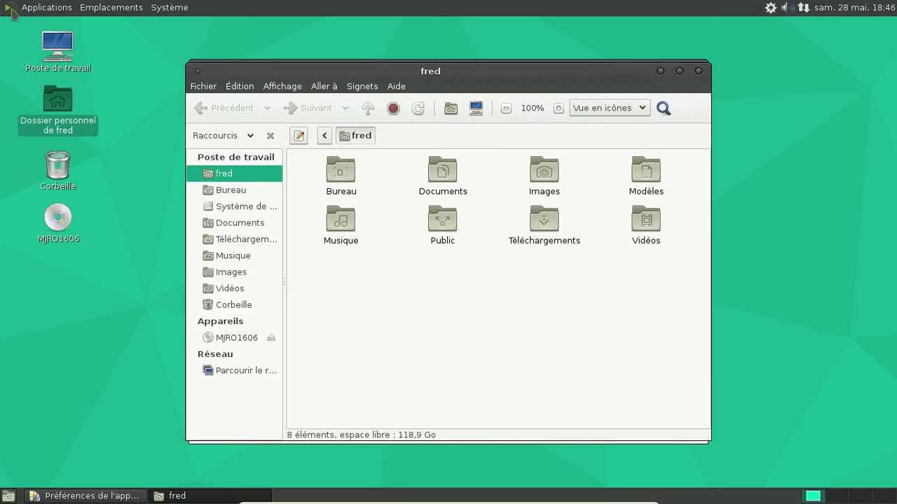
{"action": "left_click", "coordinate": [46, 7]}
{"action": "mouse_move", "coordinate": [30, 32]}
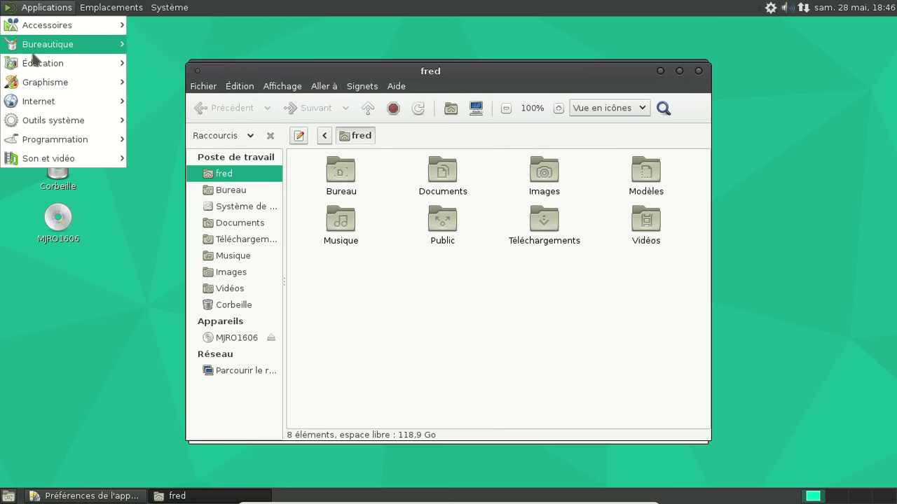
{"action": "mouse_move", "coordinate": [45, 84]}
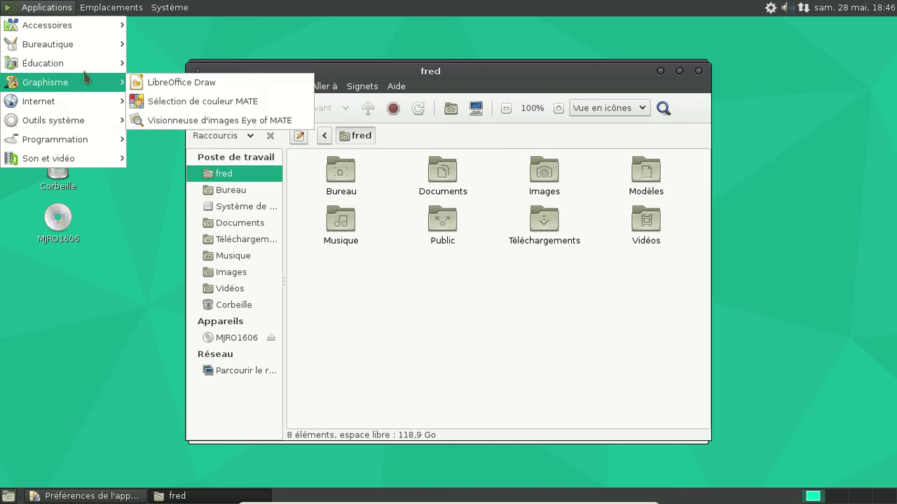
{"action": "left_click", "coordinate": [196, 32]}
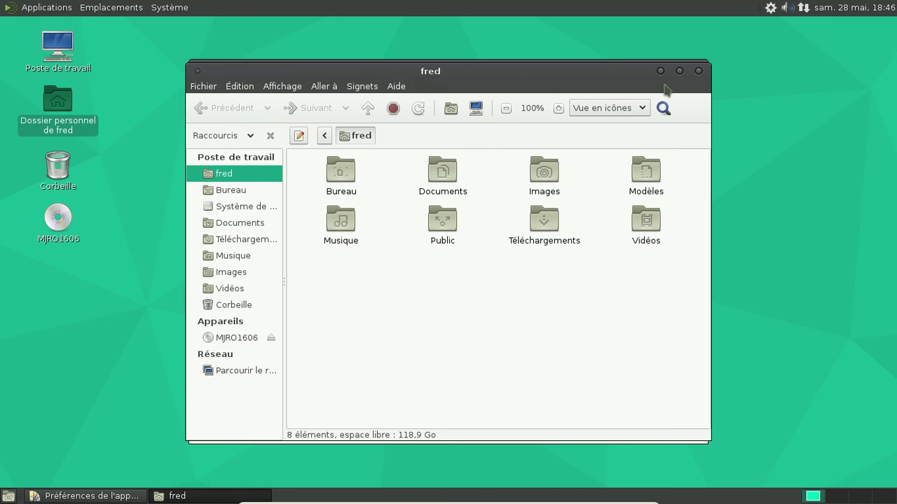
{"action": "left_click", "coordinate": [698, 71]}
{"action": "left_click", "coordinate": [695, 68]}
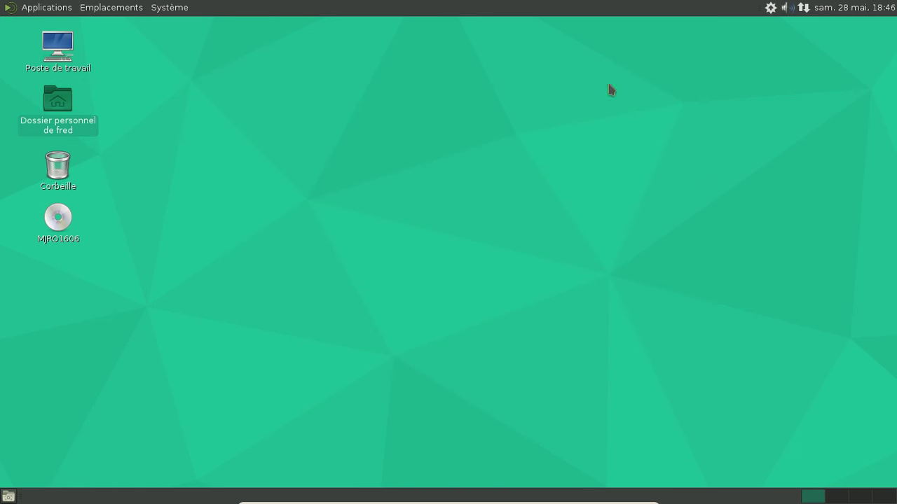
- Open the Ajouter/supprimer des logiciels package manager from the system tools
{"action": "left_click", "coordinate": [161, 7]}
{"action": "mouse_move", "coordinate": [172, 24]}
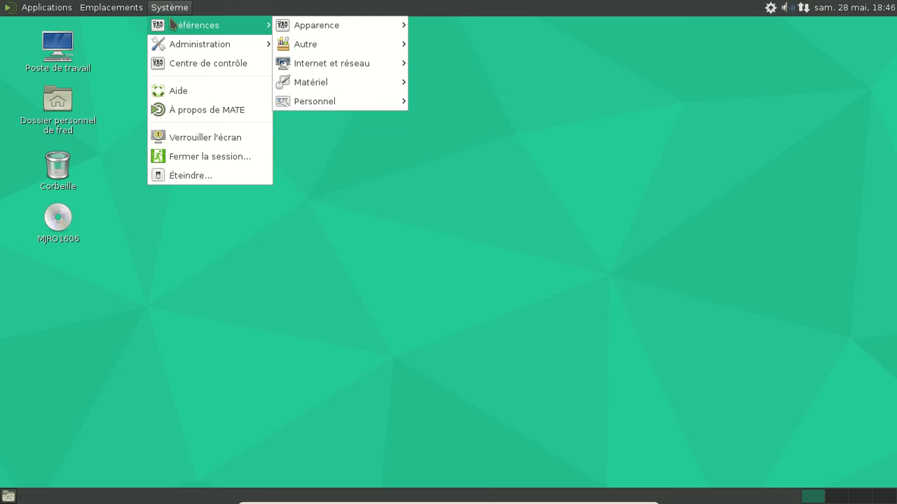
{"action": "mouse_move", "coordinate": [76, 7]}
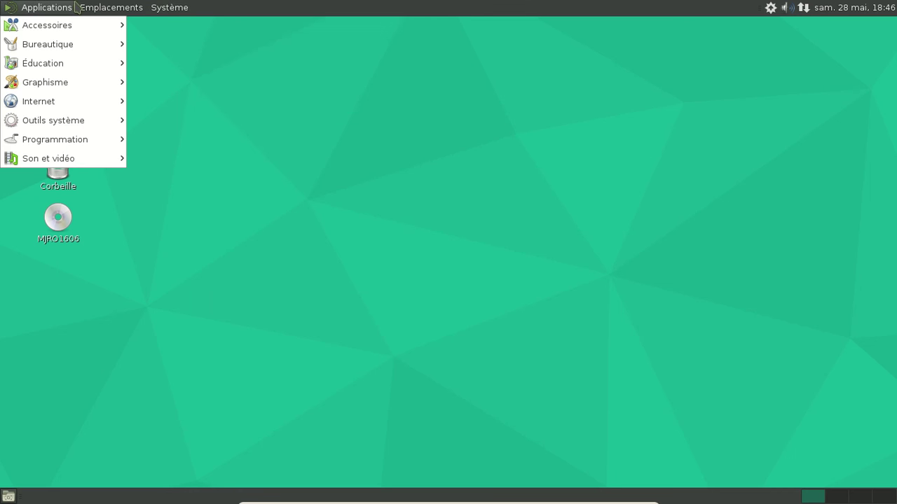
{"action": "mouse_move", "coordinate": [71, 26]}
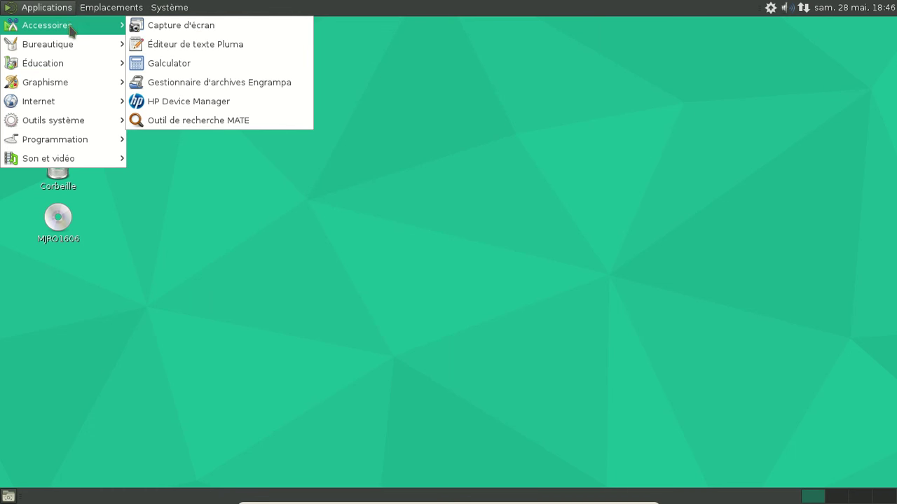
{"action": "mouse_move", "coordinate": [75, 124]}
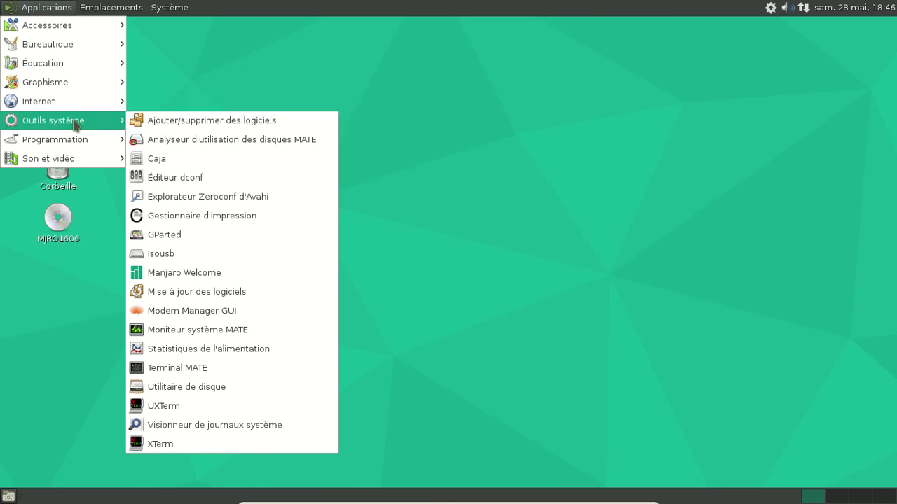
{"action": "left_click", "coordinate": [170, 122]}
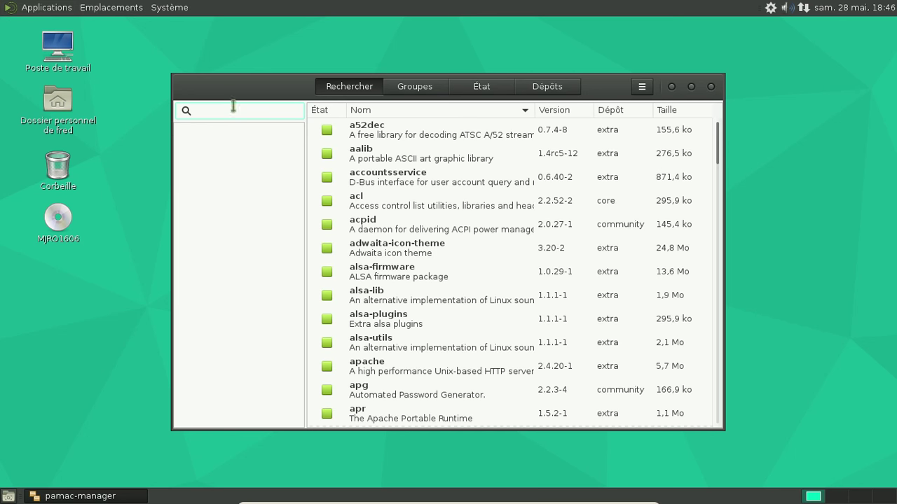
- Review the packages by state, including orphaned, foreign and pending ones, and the packages of the core repository
{"action": "left_click", "coordinate": [475, 89]}
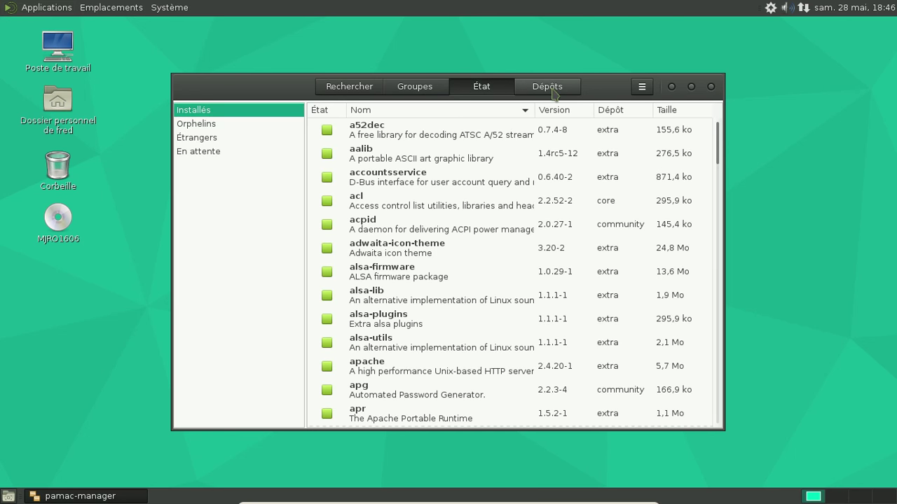
{"action": "left_click", "coordinate": [222, 137]}
{"action": "left_click", "coordinate": [217, 126]}
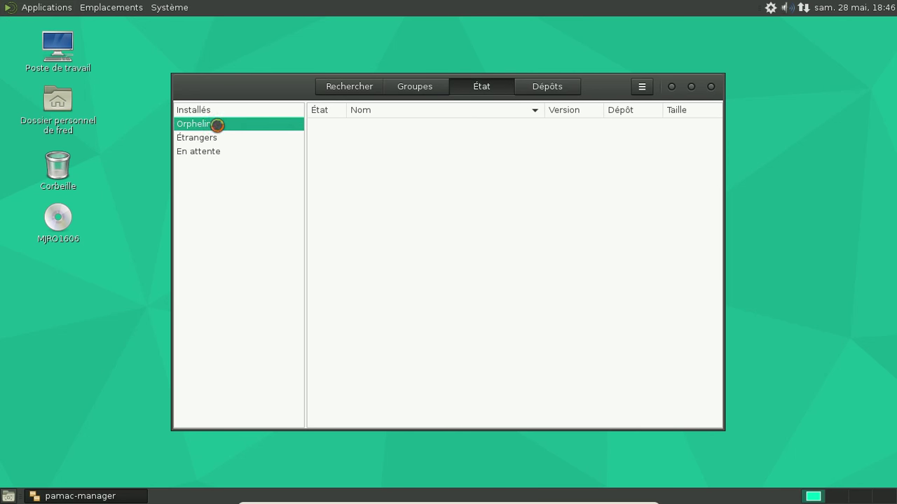
{"action": "left_click", "coordinate": [215, 152]}
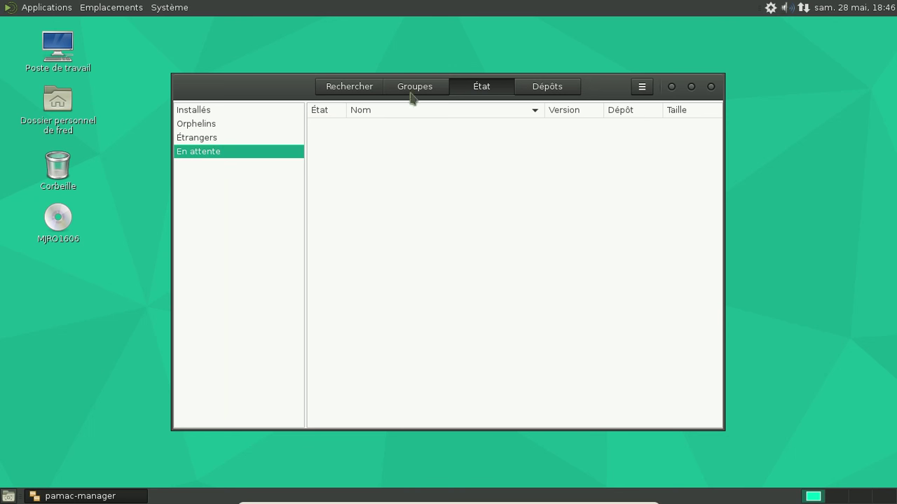
{"action": "left_click", "coordinate": [545, 87]}
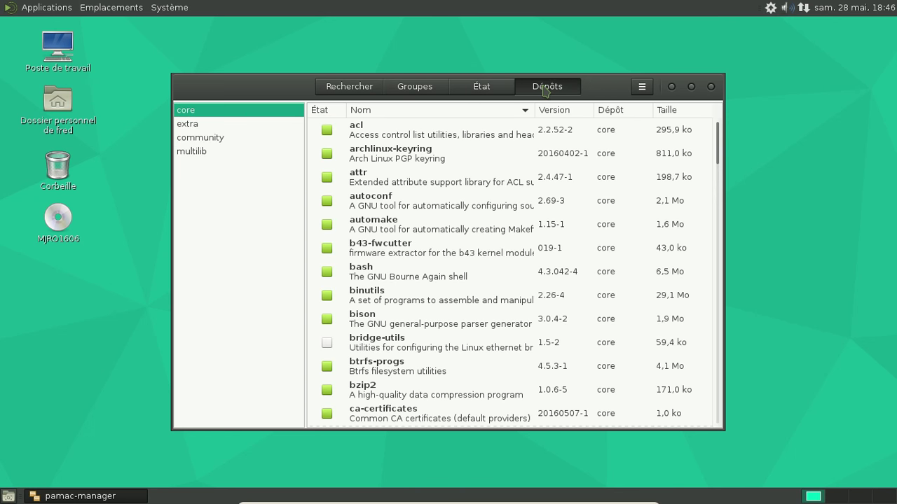
- Open the package manager's preferences and authenticate with the account password
{"action": "left_click", "coordinate": [642, 86]}
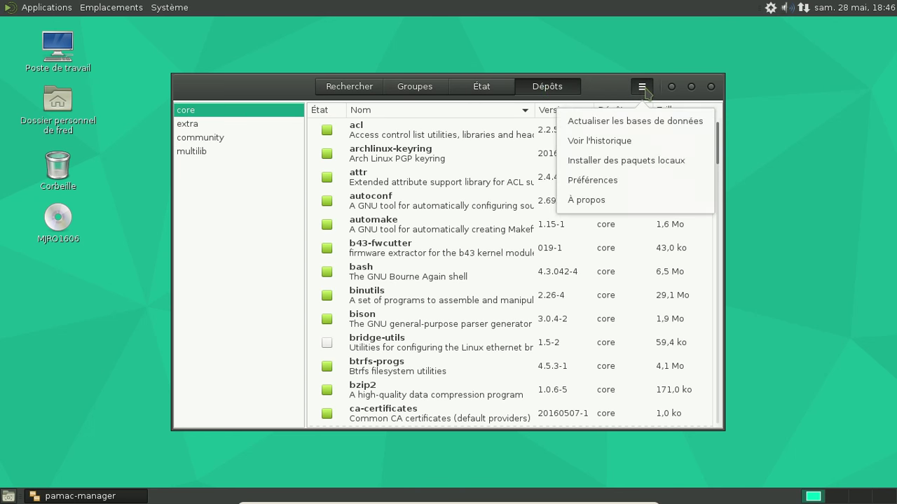
{"action": "left_click", "coordinate": [622, 181]}
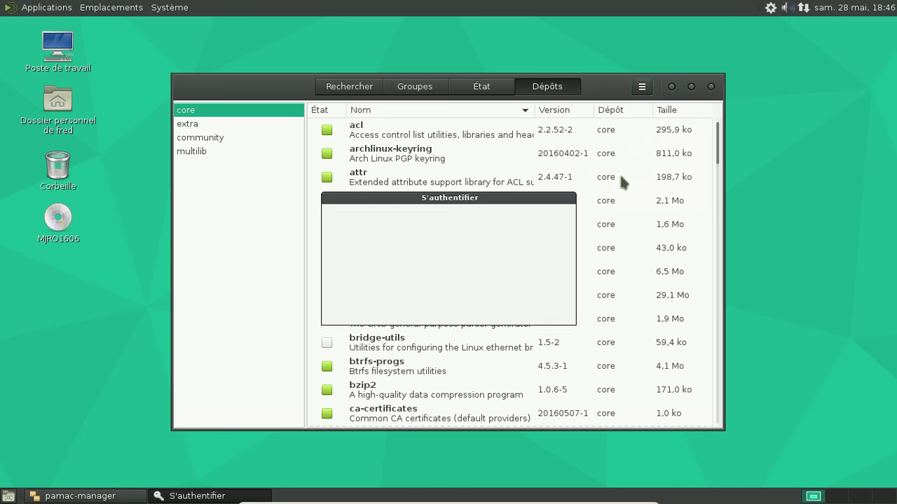
{"action": "type", "text": "*********"}
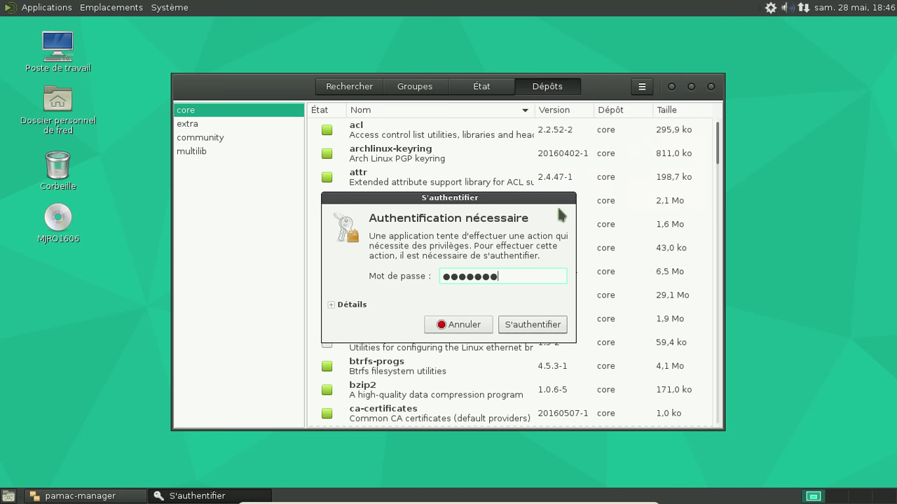
{"action": "key", "text": "Return"}
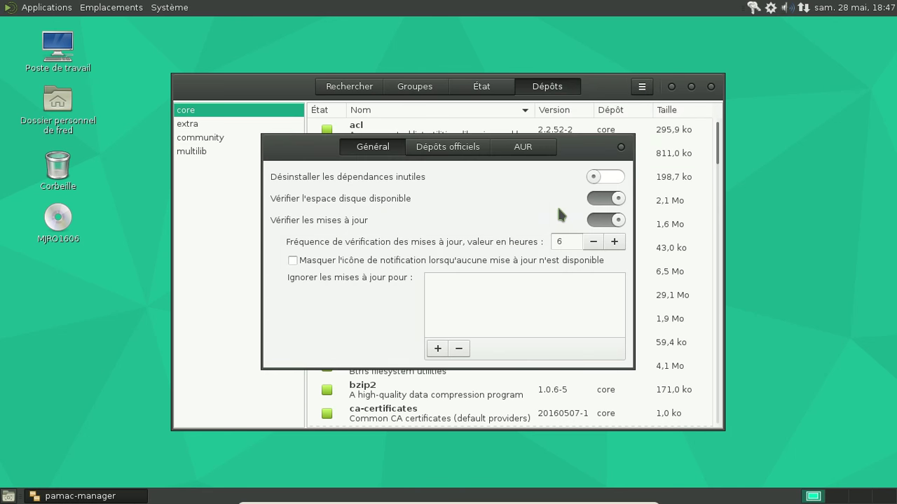
- Review the official repository, AUR and general settings, and close the preferences and the package manager
{"action": "left_click", "coordinate": [468, 149]}
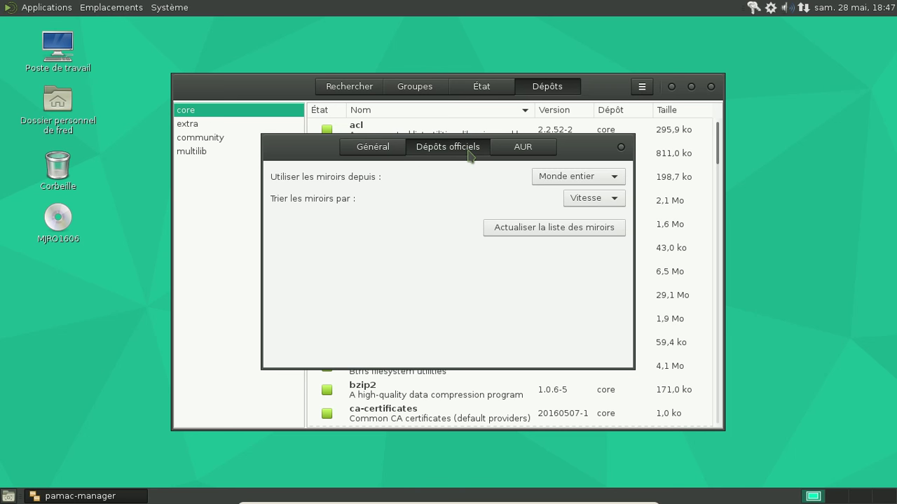
{"action": "left_click", "coordinate": [522, 146]}
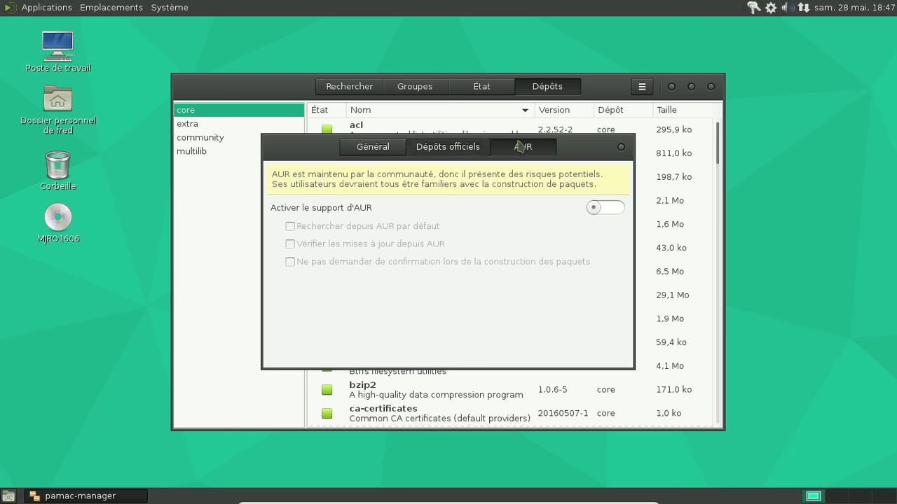
{"action": "left_click", "coordinate": [377, 149]}
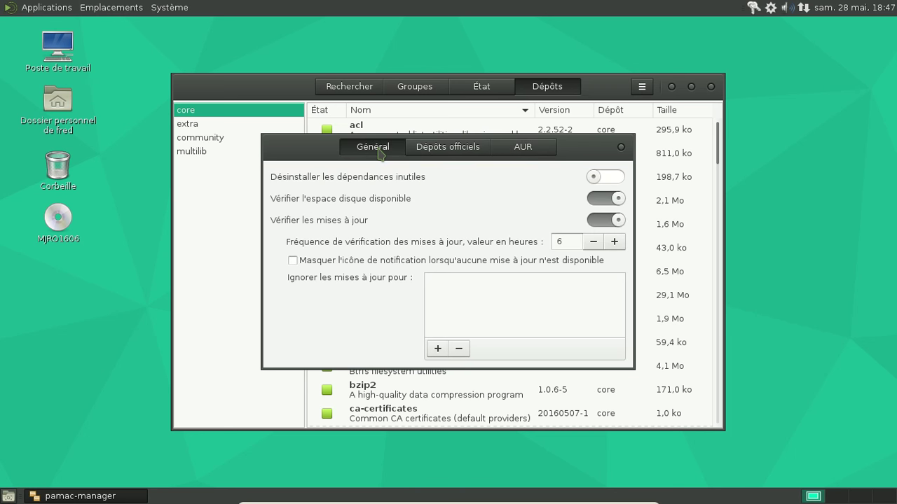
{"action": "left_click", "coordinate": [621, 147]}
{"action": "left_click", "coordinate": [711, 86]}
- Open a MATE terminal and display /etc/pacman.d/mirrorlist in nano
{"action": "left_click", "coordinate": [50, 9]}
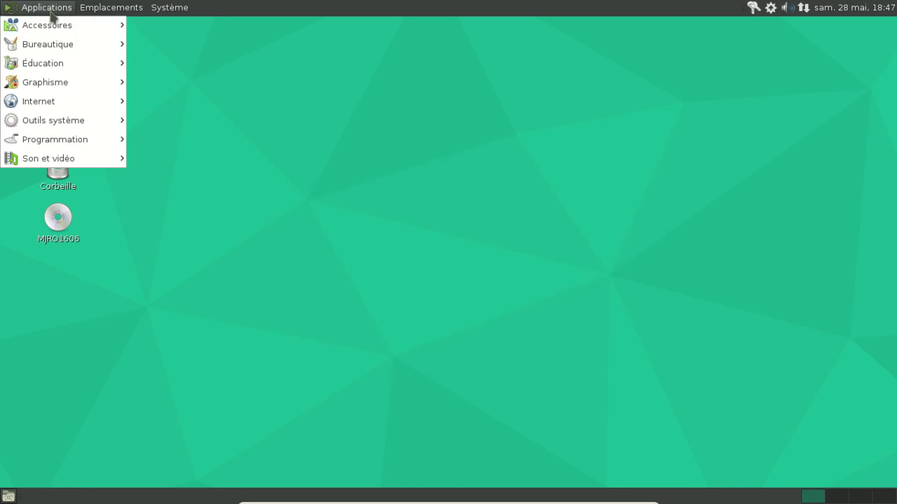
{"action": "mouse_move", "coordinate": [35, 120]}
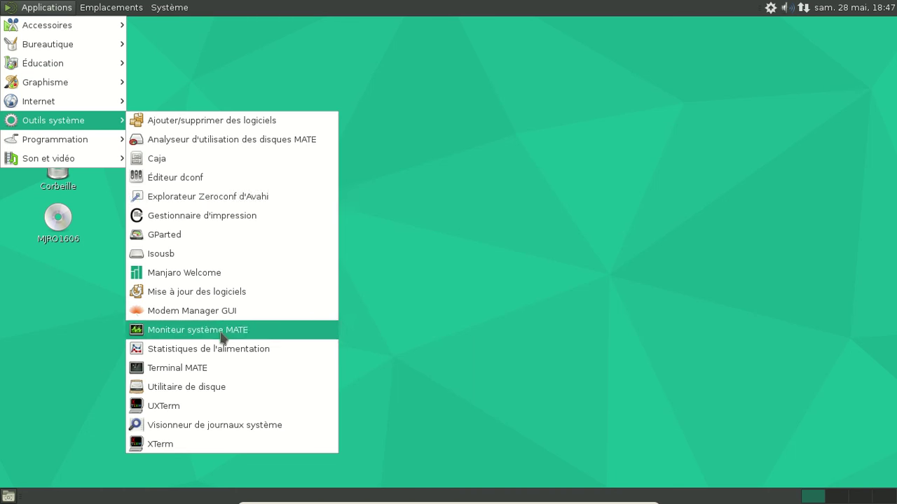
{"action": "left_click", "coordinate": [220, 369]}
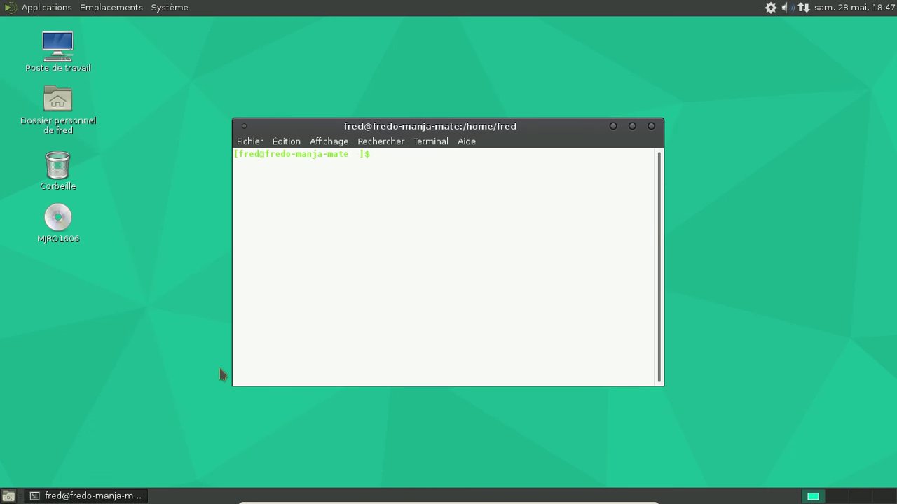
{"action": "type", "text": "nano /etc/pacman.d/mirror"}
{"action": "key", "text": "Tab"}
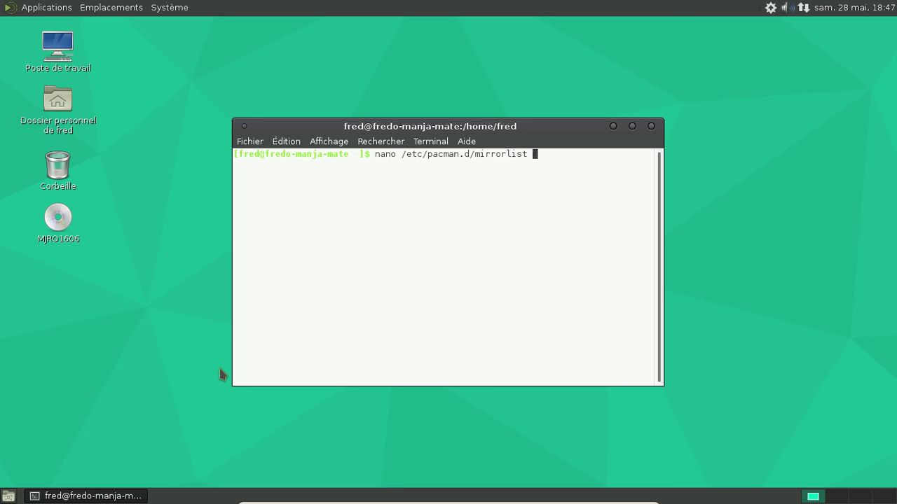
{"action": "key", "text": "Return"}
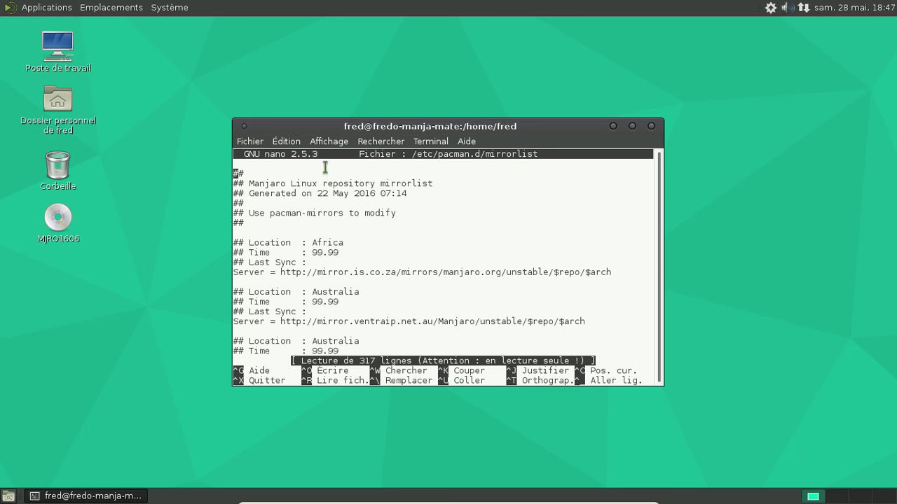
- Enlarge the terminal text by three zoom levels to read the mirror list, and close the terminal despite the active process
{"action": "left_click", "coordinate": [334, 143]}
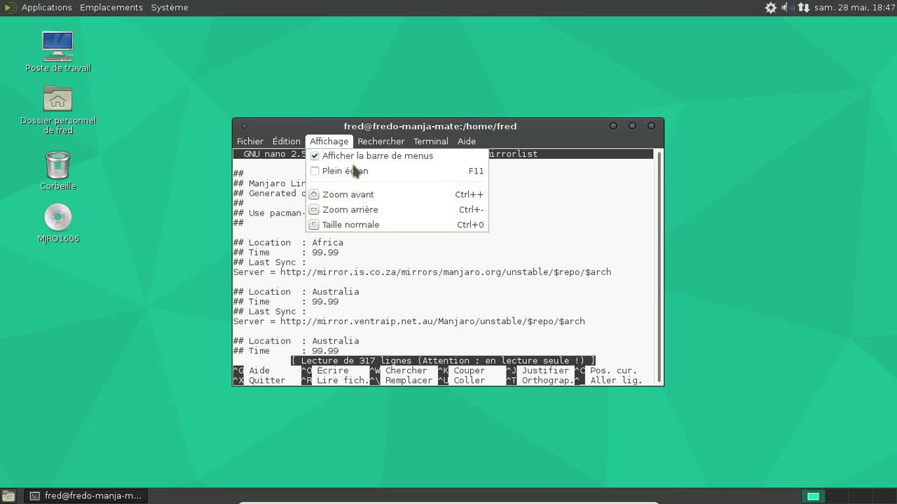
{"action": "left_click", "coordinate": [339, 143]}
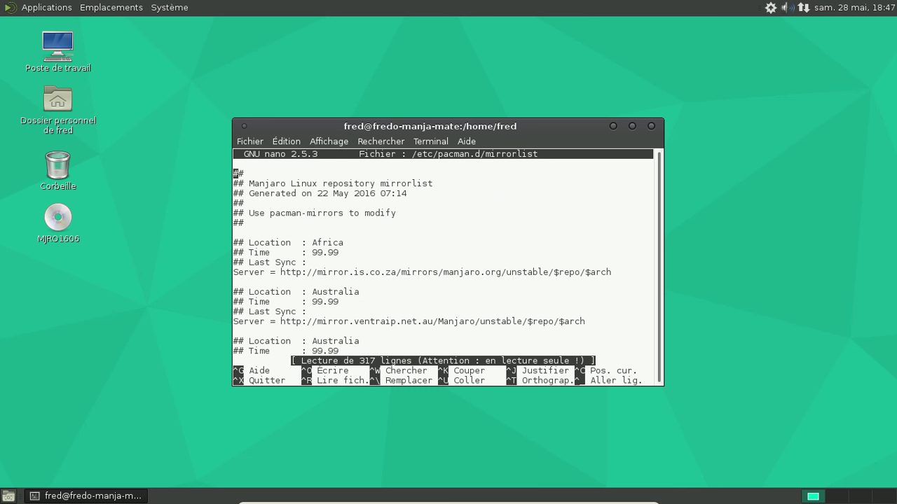
{"action": "left_click", "coordinate": [343, 144]}
{"action": "left_click", "coordinate": [357, 194]}
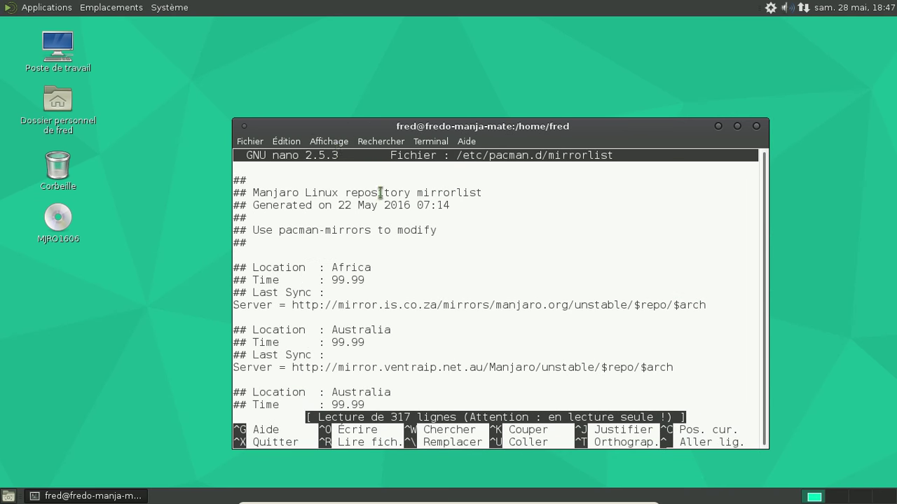
{"action": "left_click", "coordinate": [340, 142]}
{"action": "left_click", "coordinate": [357, 194]}
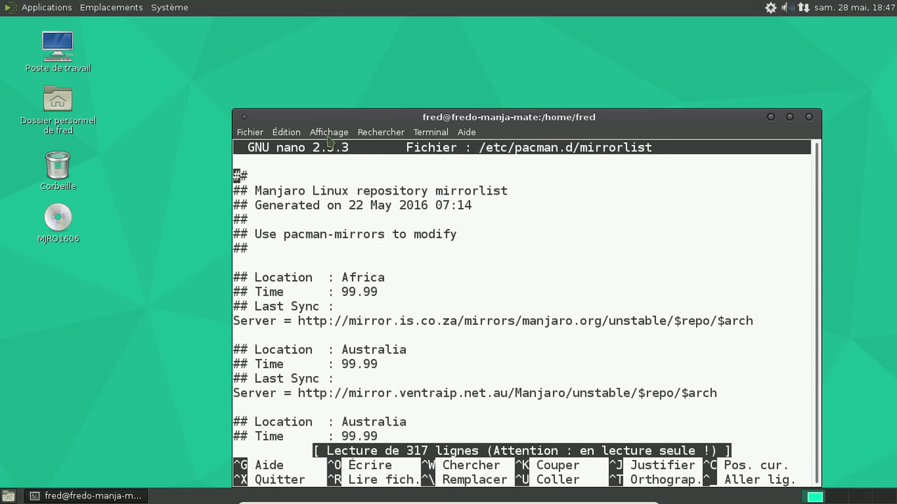
{"action": "left_click", "coordinate": [329, 132]}
{"action": "left_click", "coordinate": [350, 184]}
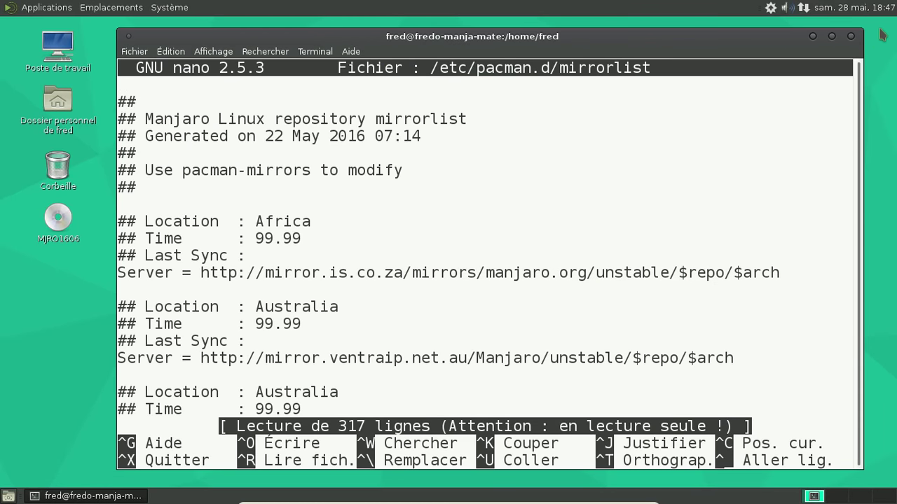
{"action": "left_click", "coordinate": [850, 36]}
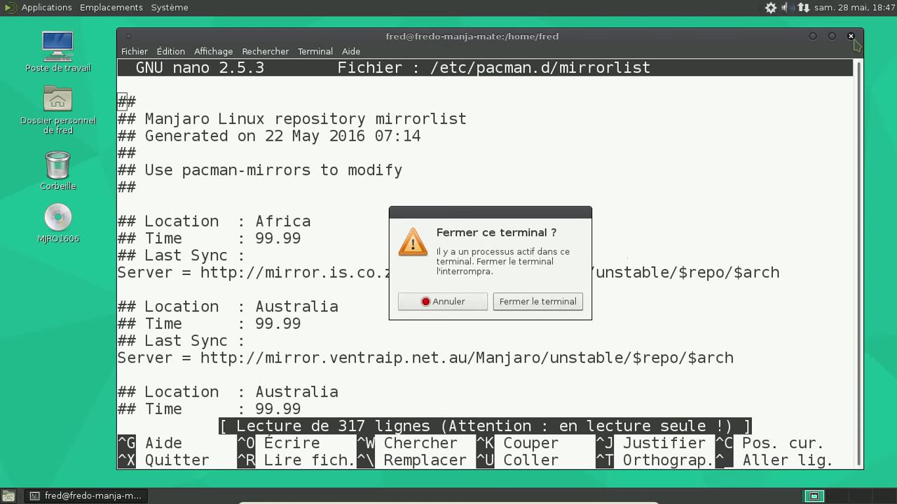
{"action": "left_click", "coordinate": [537, 307]}
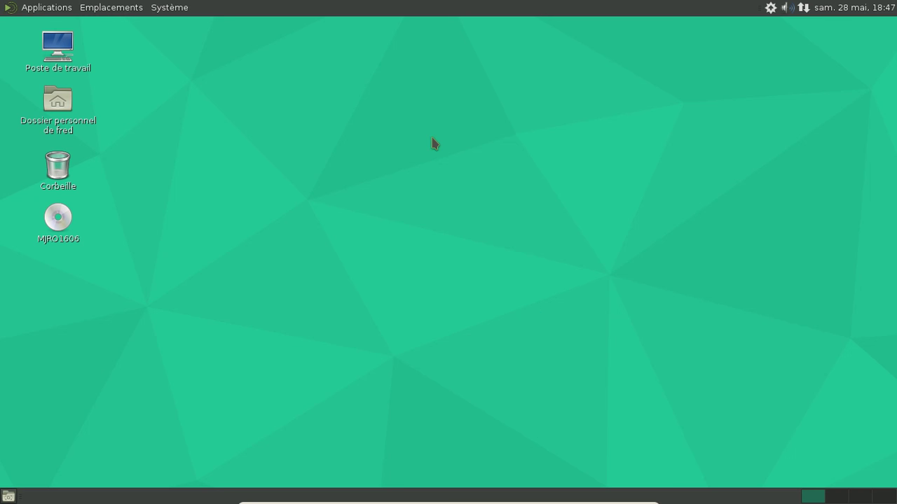
{"action": "left_click", "coordinate": [175, 13]}
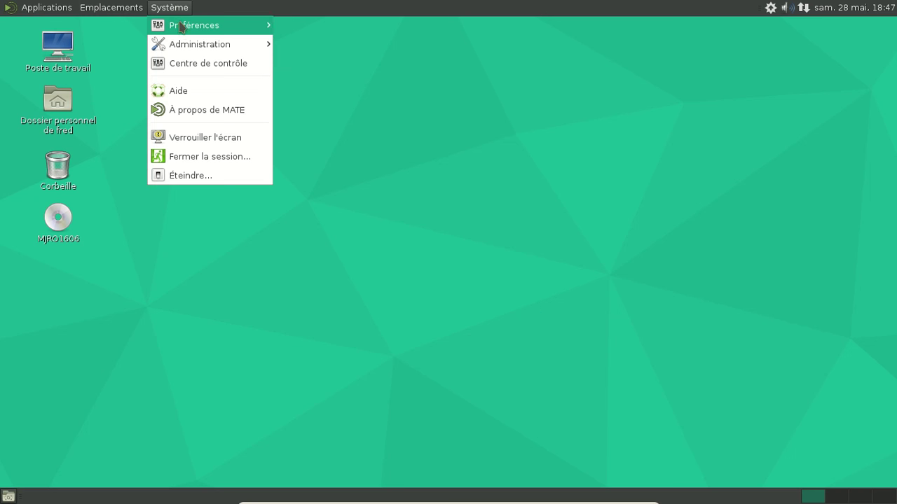
{"action": "mouse_move", "coordinate": [181, 28]}
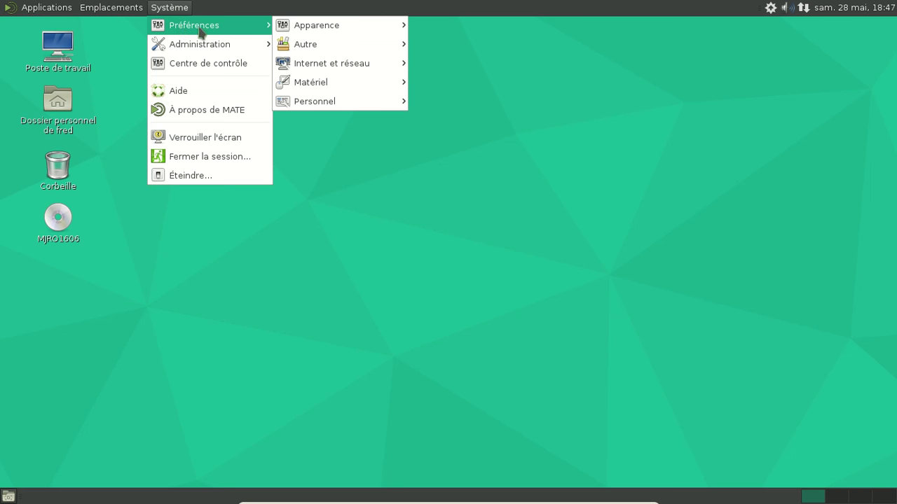
{"action": "mouse_move", "coordinate": [300, 33]}
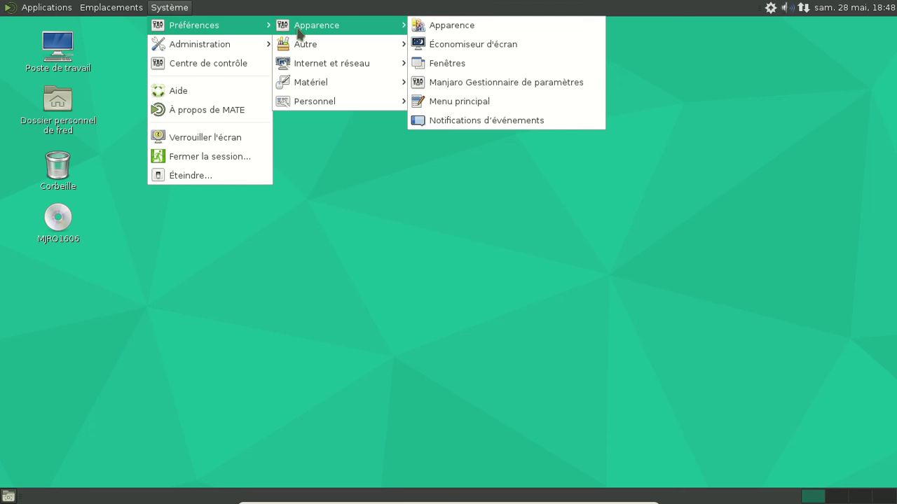
{"action": "mouse_move", "coordinate": [100, 14]}
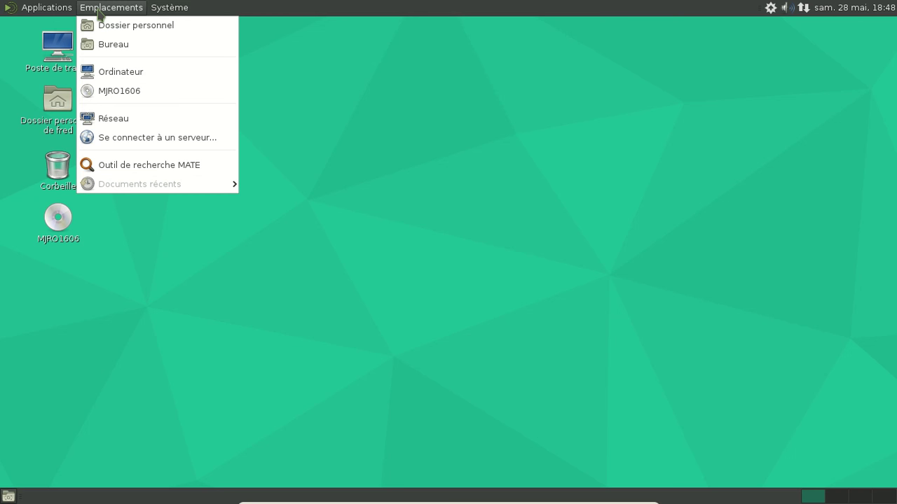
{"action": "mouse_move", "coordinate": [70, 8]}
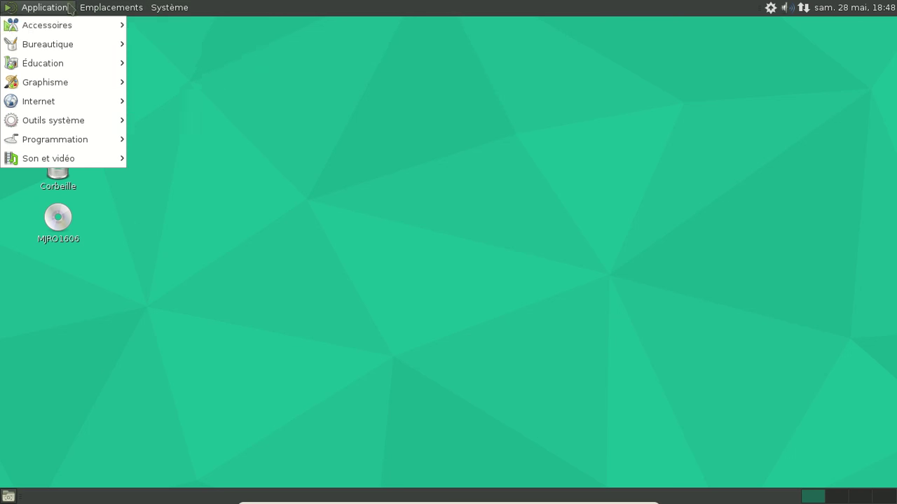
{"action": "mouse_move", "coordinate": [70, 26]}
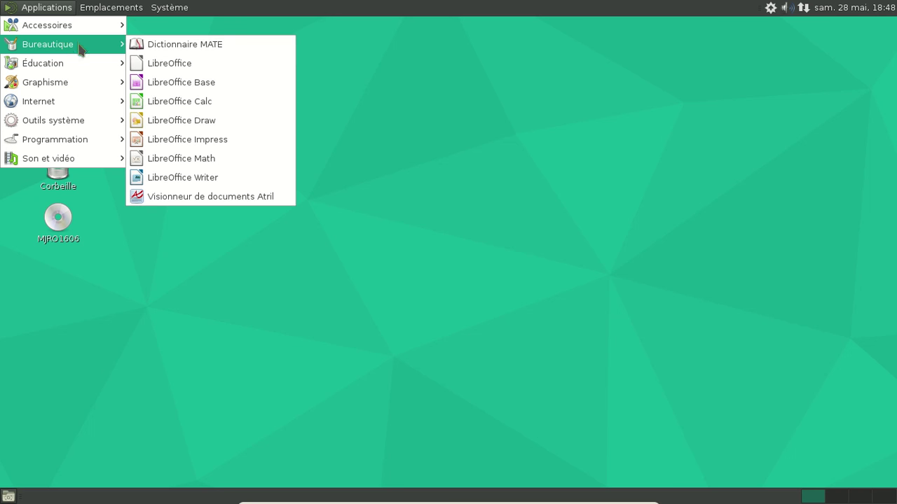
{"action": "mouse_move", "coordinate": [77, 59]}
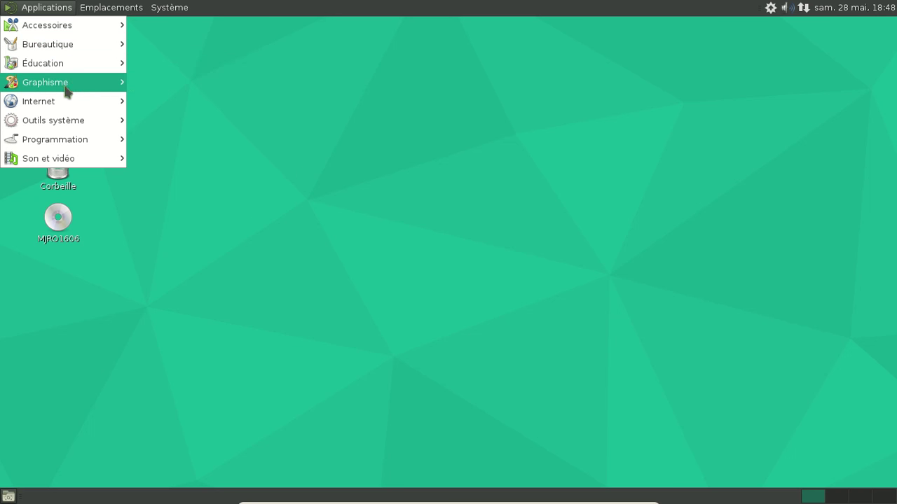
- Review the installed applications in the system tools and the sound and video categories, and close the application list
{"action": "mouse_move", "coordinate": [64, 89]}
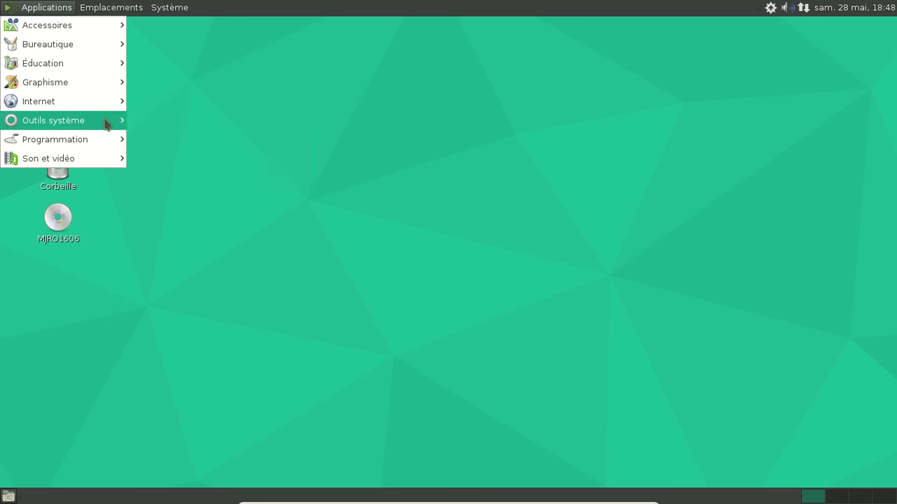
{"action": "mouse_move", "coordinate": [107, 123]}
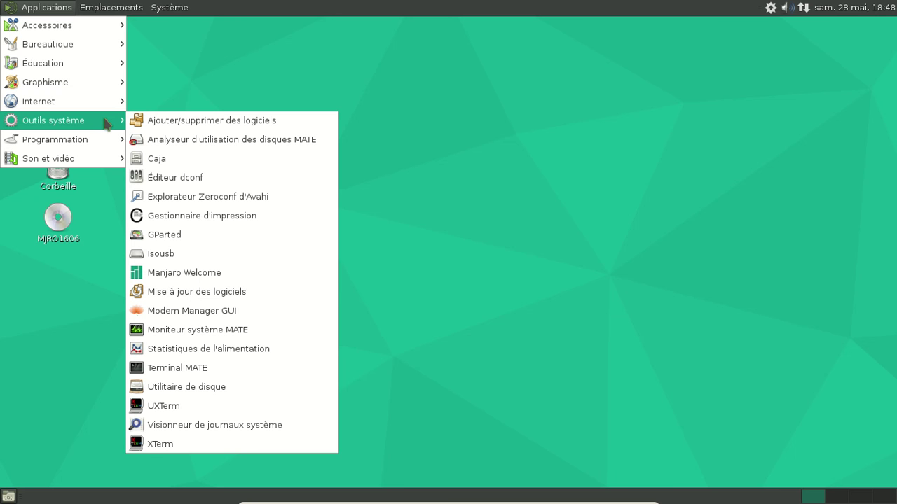
{"action": "mouse_move", "coordinate": [82, 158]}
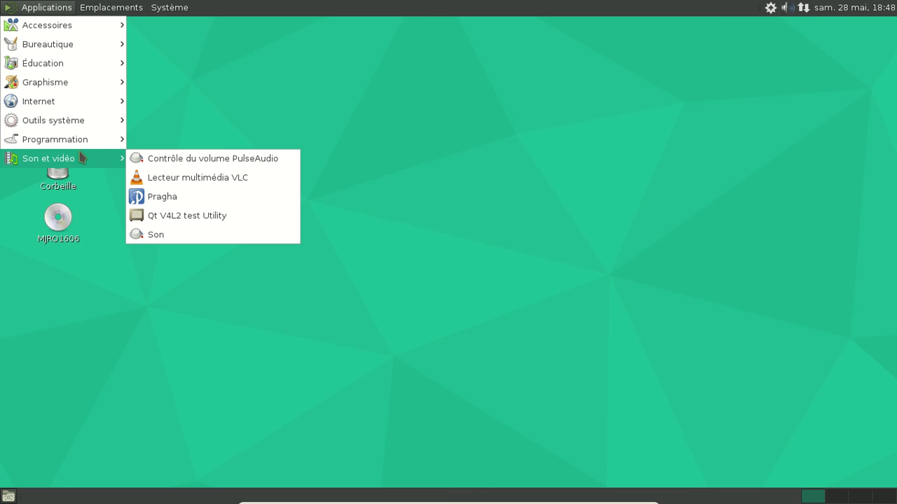
{"action": "left_click", "coordinate": [237, 44]}
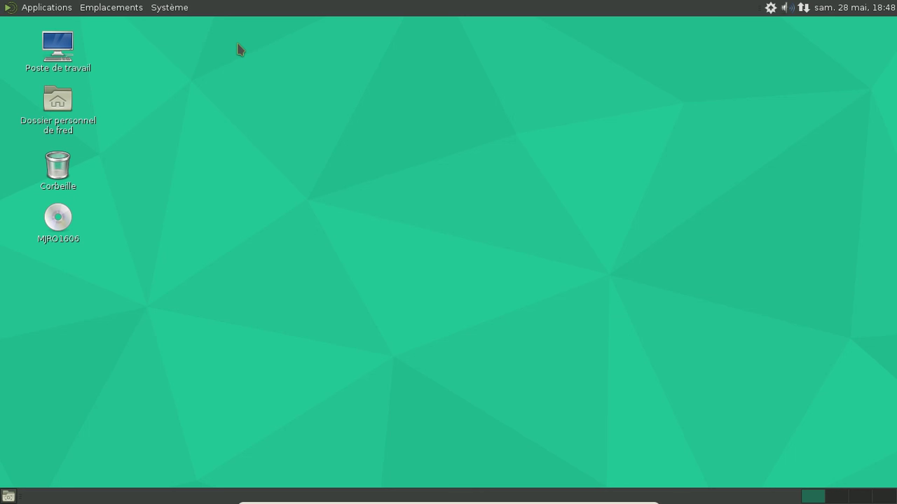
- Shut down the Manjaro MATE guest system and return from the full-screen virtual machine to the host desktop
{"action": "left_click", "coordinate": [182, 8]}
{"action": "left_click", "coordinate": [183, 175]}
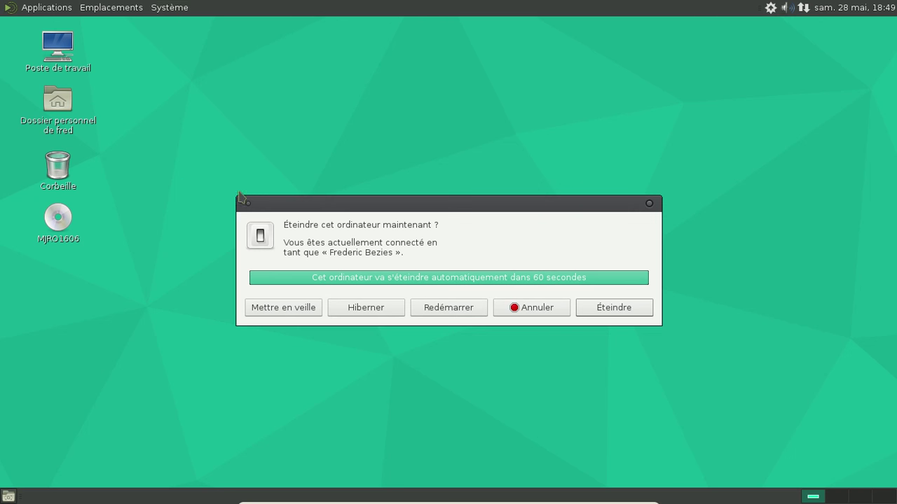
{"action": "left_click", "coordinate": [597, 308]}
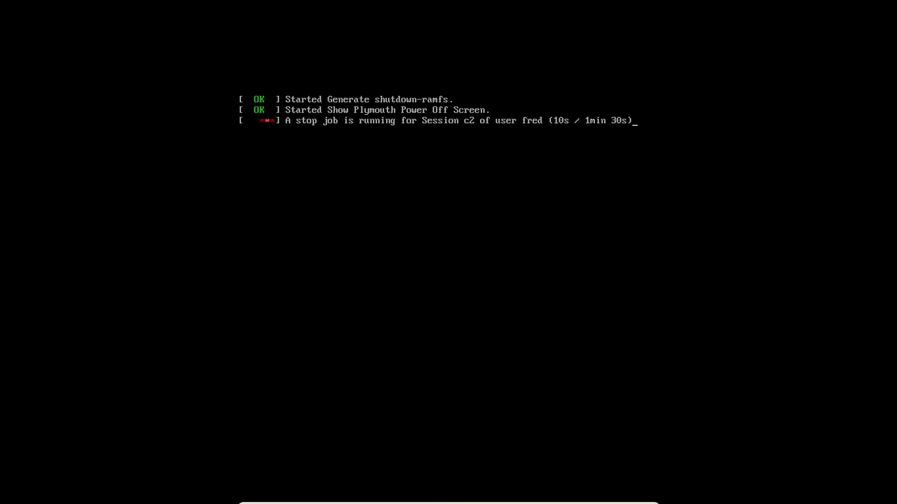
{"action": "key", "text": "alt+Tab"}
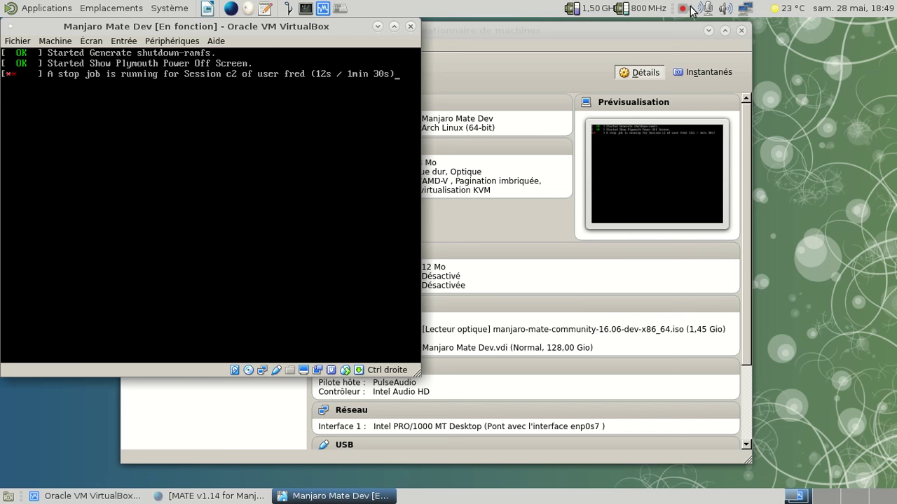